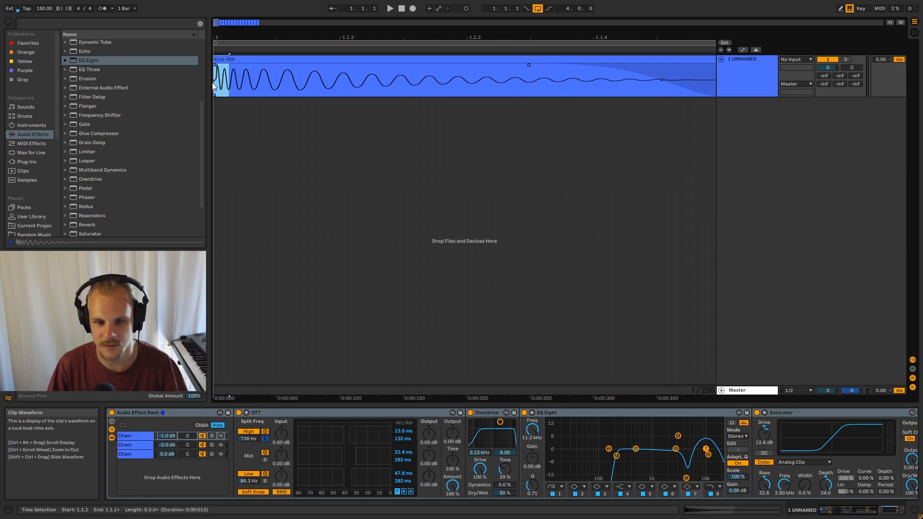
Examine the first kick clip's waveform from its opening transient to its tail
{"action": "left_click", "coordinate": [215, 83]}
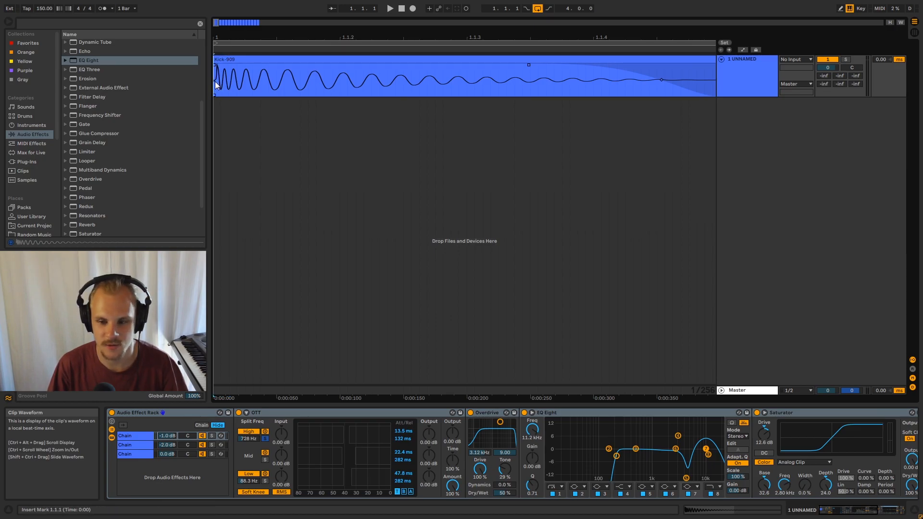
{"action": "mouse_move", "coordinate": [292, 85]}
{"action": "left_mouse_down"}
{"action": "mouse_move", "coordinate": [281, 74]}
{"action": "mouse_move", "coordinate": [648, 85]}
{"action": "left_mouse_up"}
{"action": "left_click", "coordinate": [648, 86]}
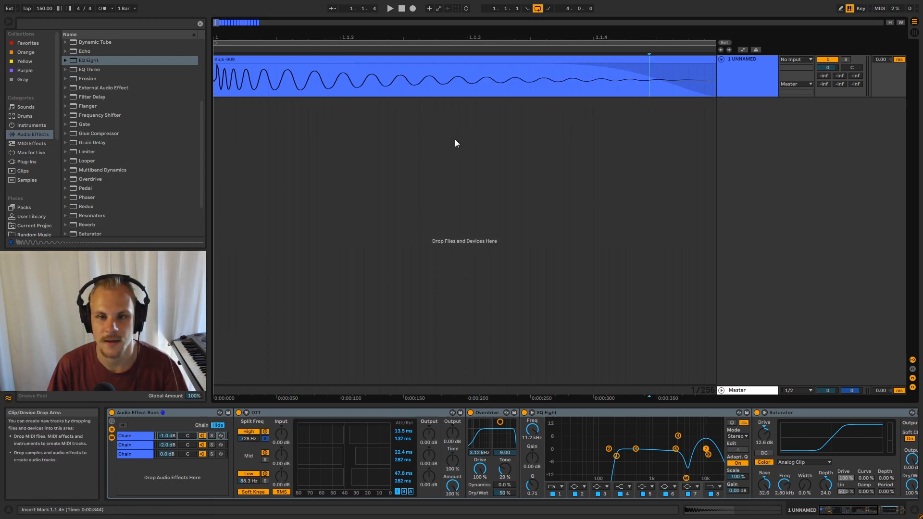
{"action": "left_click_drag", "start_coordinate": [357, 40], "coordinate": [270, 40]}
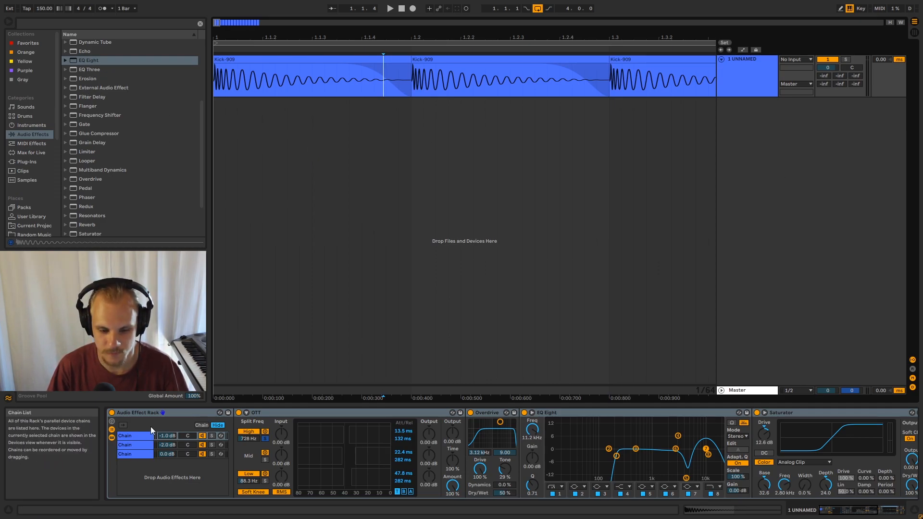
Fold the existing Audio Effect Rack and the Limiter in the track's device chain
{"action": "double_click", "coordinate": [160, 411]}
{"action": "double_click", "coordinate": [150, 412]}
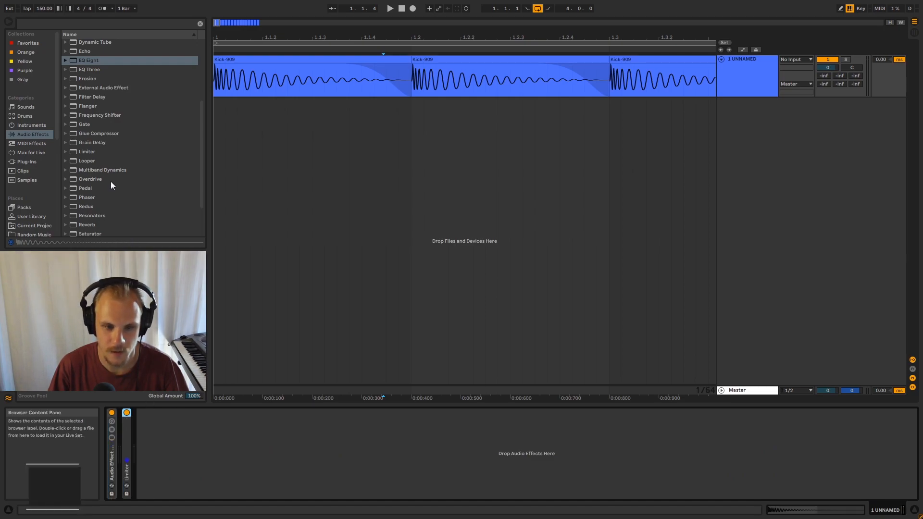
{"action": "left_click_drag", "start_coordinate": [99, 59], "coordinate": [327, 480]}
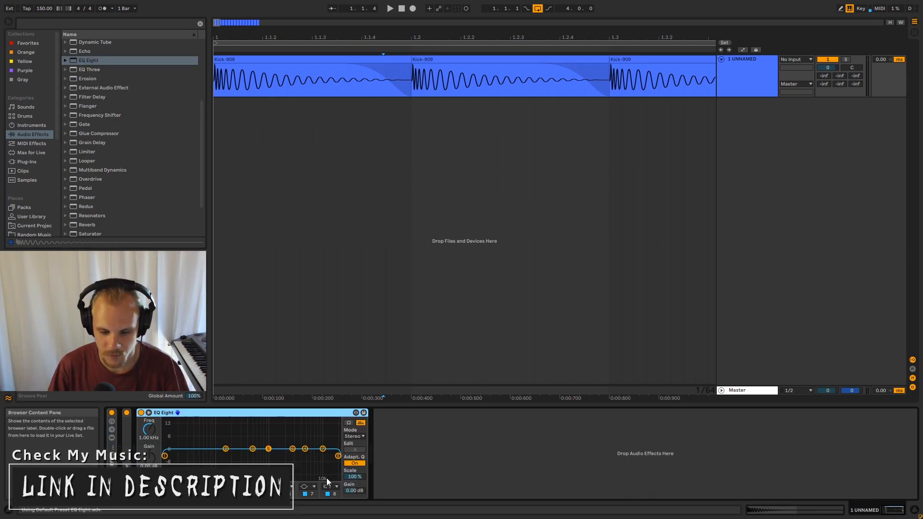
{"action": "mouse_move", "coordinate": [305, 449]}
{"action": "left_mouse_down"}
{"action": "mouse_move", "coordinate": [294, 448]}
{"action": "mouse_move", "coordinate": [302, 449]}
{"action": "left_mouse_up"}
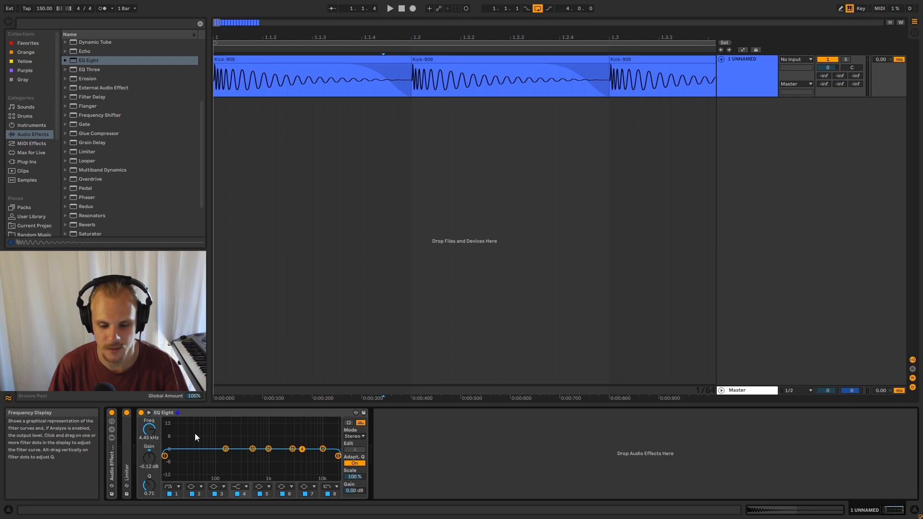
{"action": "left_click", "coordinate": [229, 418]}
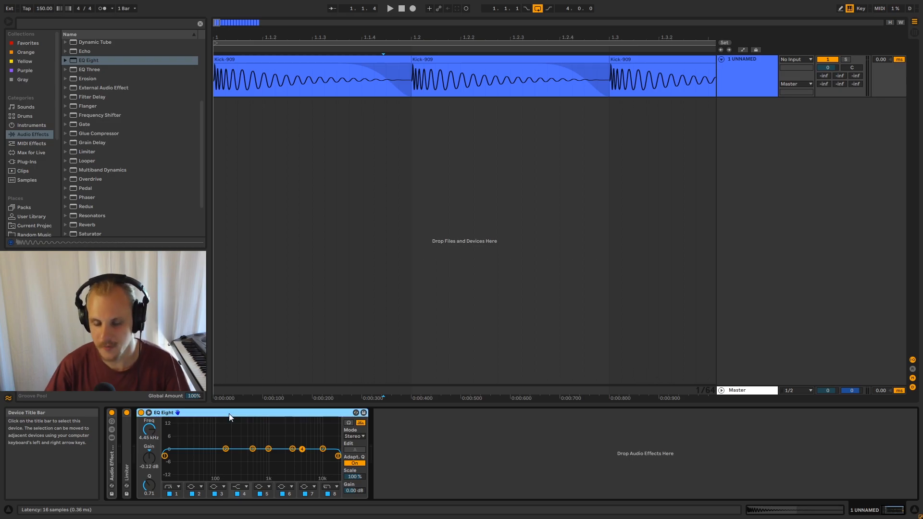
{"action": "key", "text": "Delete"}
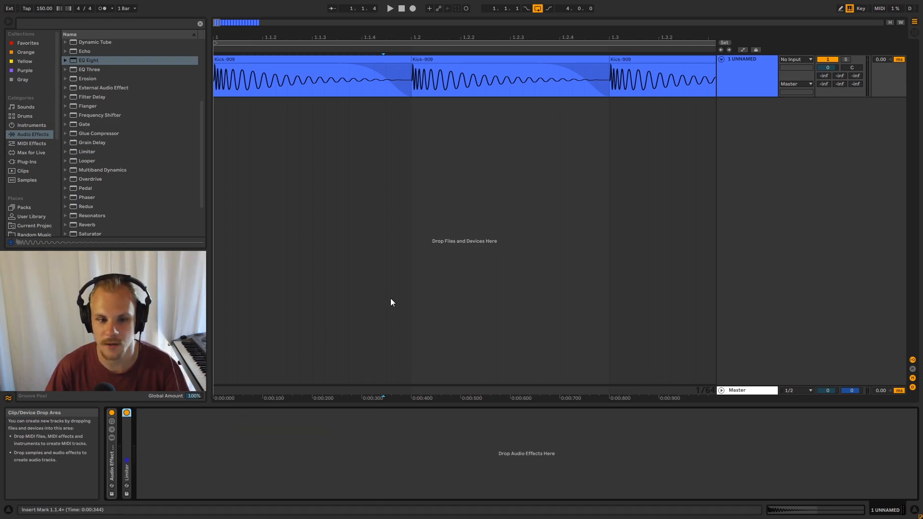
Browse the Melda distortion plug-ins among the VST effects, examining MDistortionMB, MSaturatorMB, MWaveFolderMB and MWaveShaperMB
{"action": "left_click", "coordinate": [32, 162]}
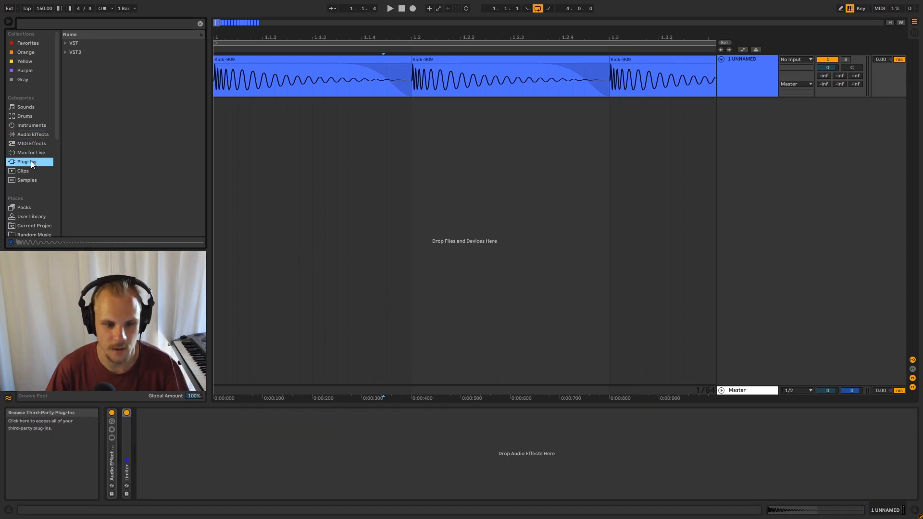
{"action": "left_click", "coordinate": [74, 44]}
{"action": "left_click", "coordinate": [72, 52]}
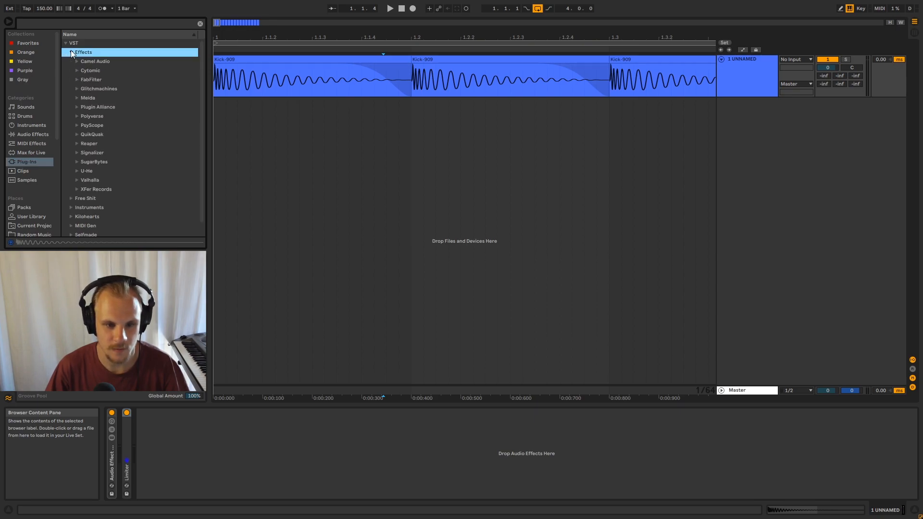
{"action": "left_click", "coordinate": [77, 98]}
{"action": "left_click", "coordinate": [83, 116]}
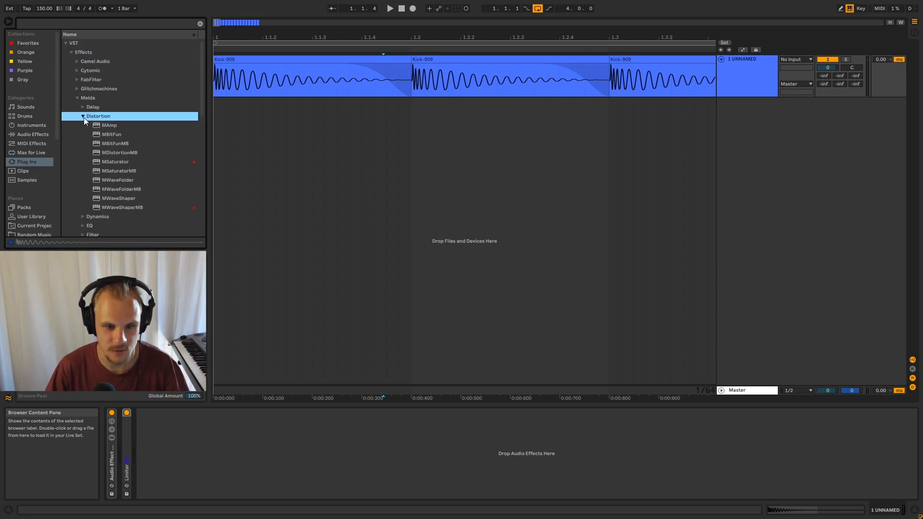
{"action": "left_click", "coordinate": [120, 152]}
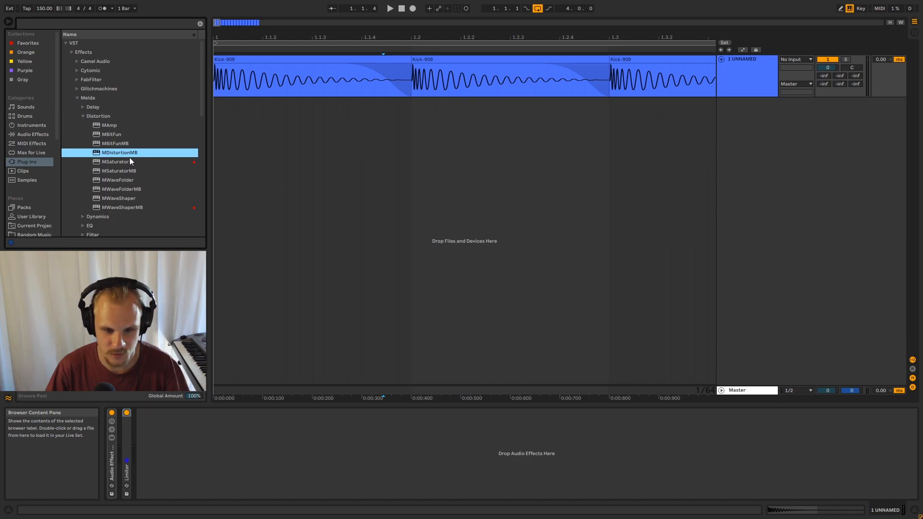
{"action": "left_click", "coordinate": [135, 171]}
{"action": "left_click", "coordinate": [143, 188]}
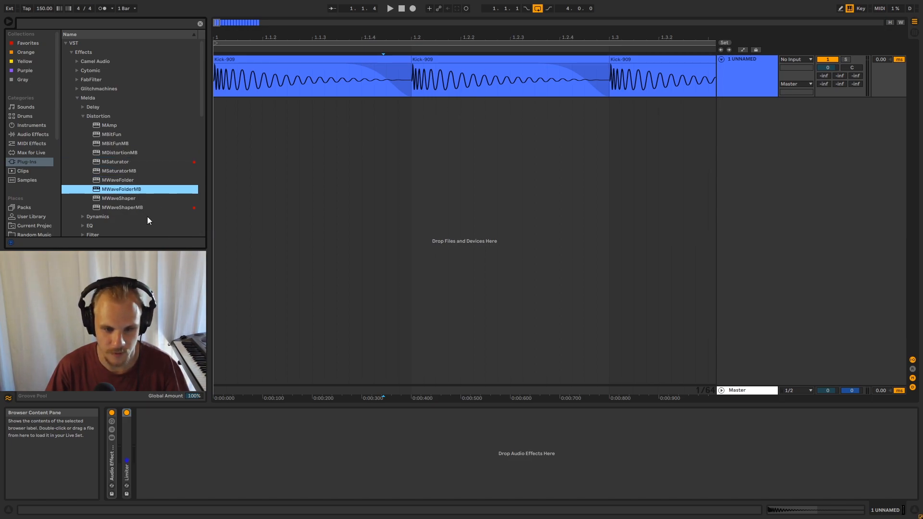
{"action": "left_click", "coordinate": [151, 208]}
{"action": "left_click", "coordinate": [77, 98]}
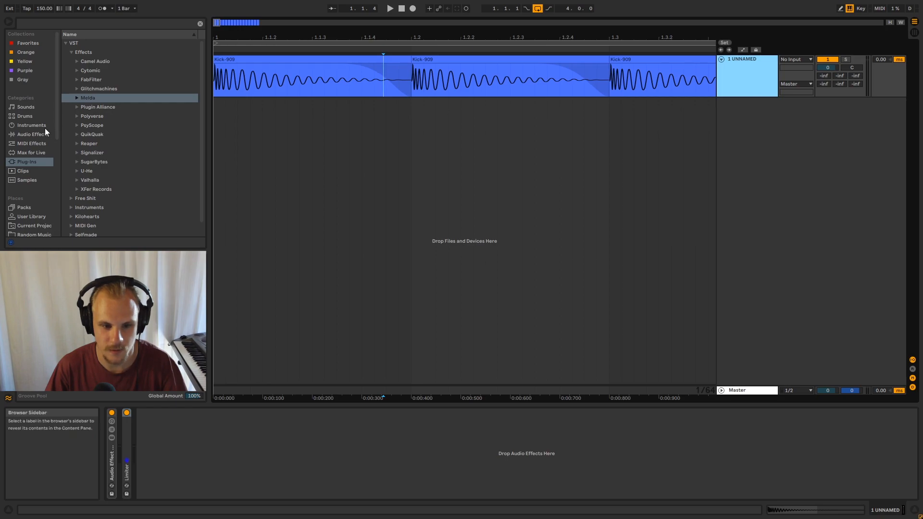
Add a Multiband Dynamics audio effect after the Limiter on the kick track
{"action": "left_click", "coordinate": [26, 135]}
{"action": "left_click_drag", "start_coordinate": [108, 170], "coordinate": [269, 447]}
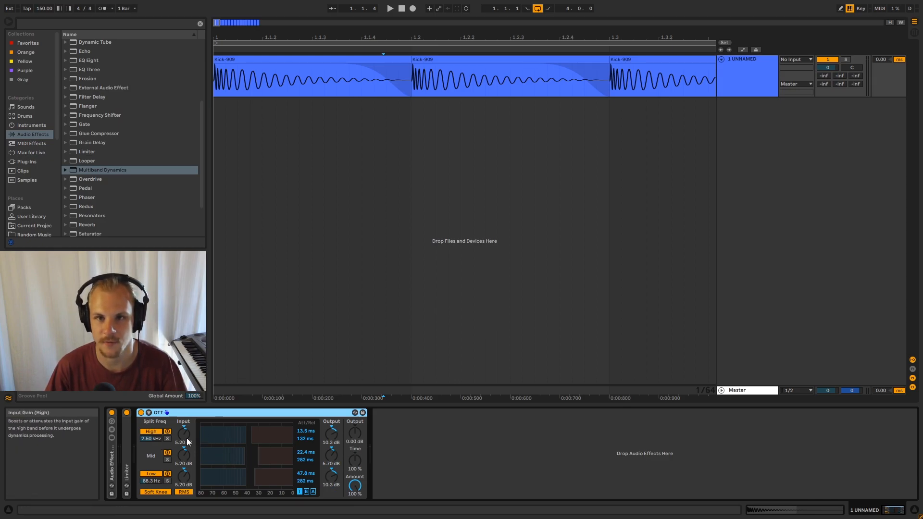
{"action": "right_click", "coordinate": [210, 413]}
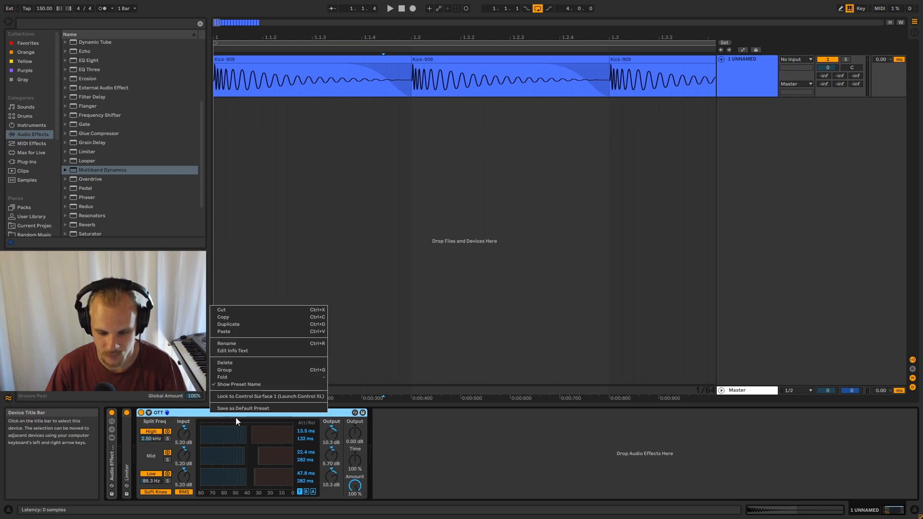
{"action": "left_click", "coordinate": [191, 412]}
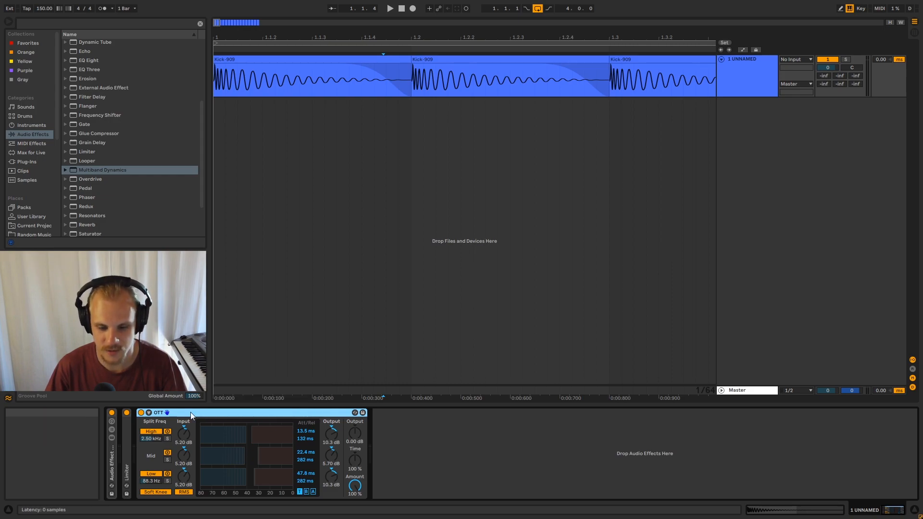
Reset the input and output gains of the high, mid and low bands to 0 dB in the Multiband Dynamics device
{"action": "left_click", "coordinate": [183, 435]}
{"action": "double_click", "coordinate": [184, 435]}
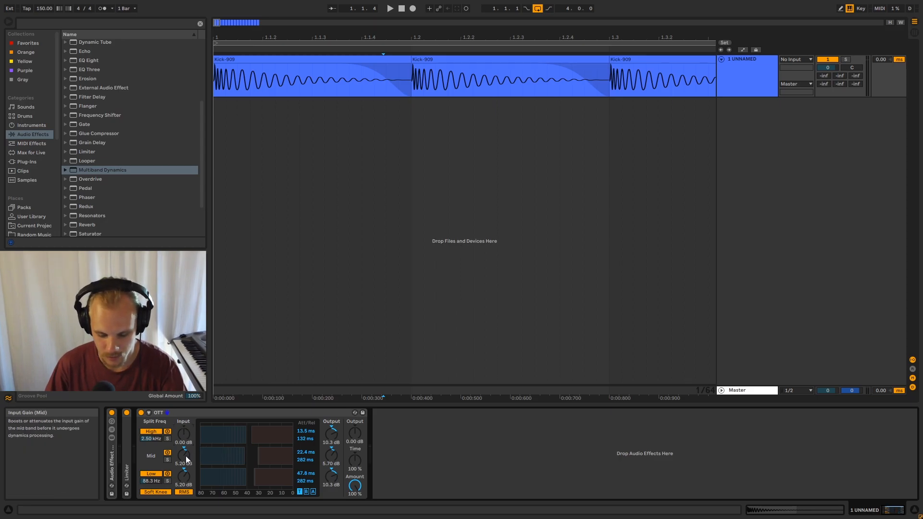
{"action": "double_click", "coordinate": [185, 456]}
{"action": "double_click", "coordinate": [185, 473]}
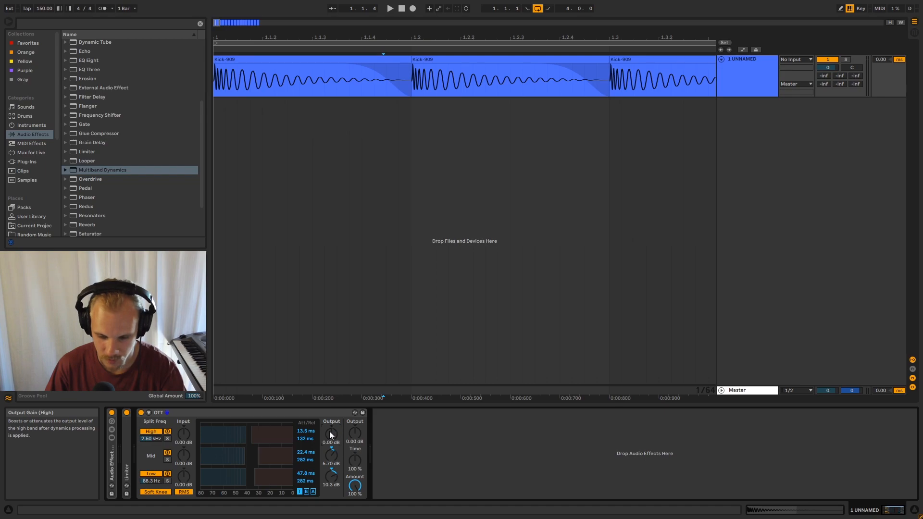
{"action": "double_click", "coordinate": [336, 457]}
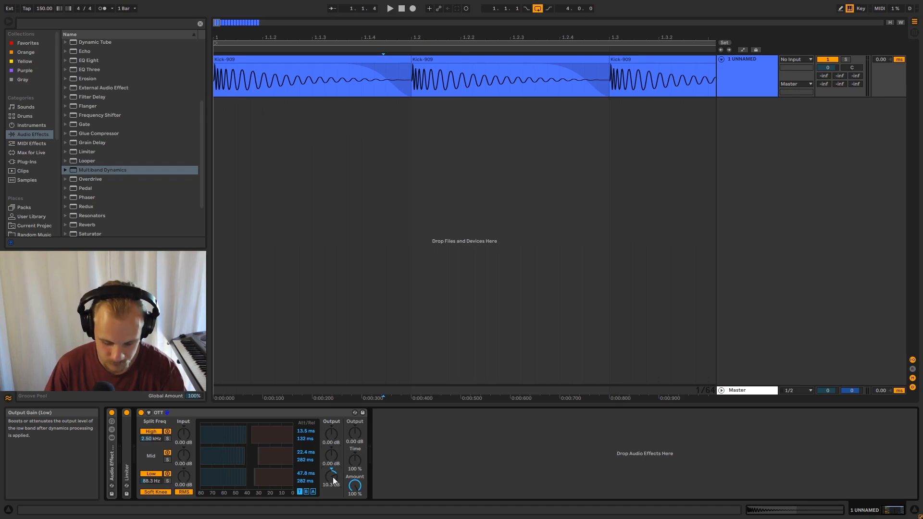
{"action": "double_click", "coordinate": [333, 478]}
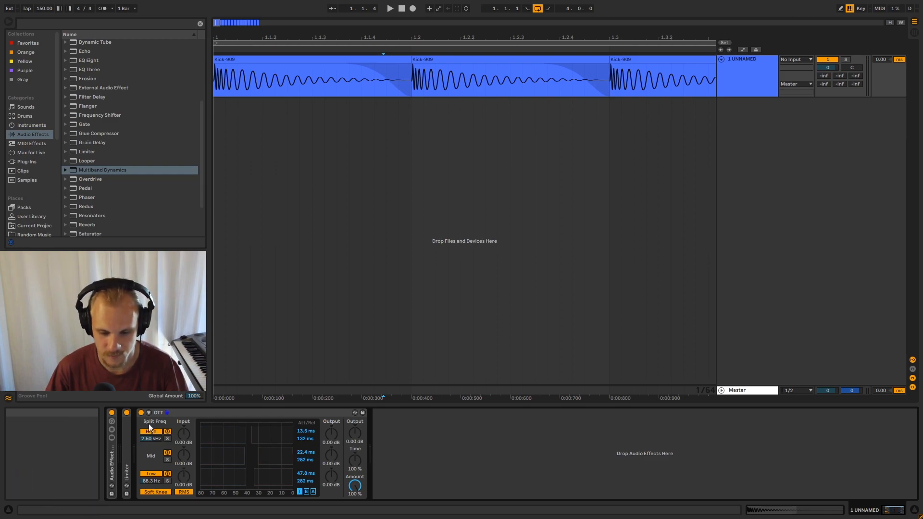
Solo the high band of the Multiband Dynamics and turn off the existing Audio Effect Rack and the Limiter
{"action": "left_click", "coordinate": [248, 414]}
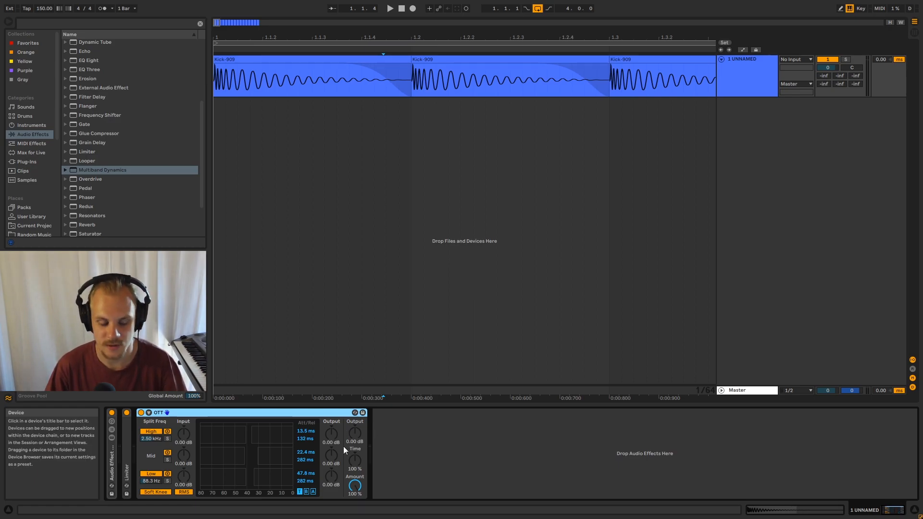
{"action": "left_click", "coordinate": [167, 439]}
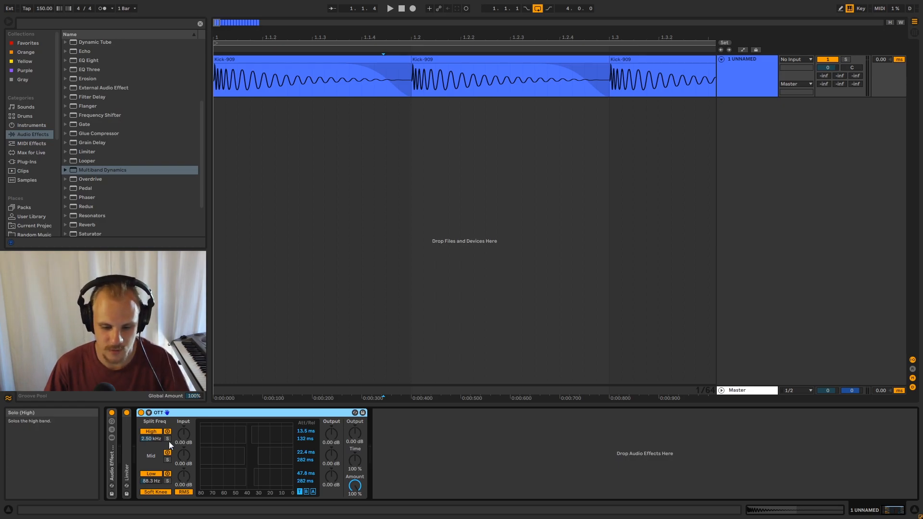
{"action": "left_click", "coordinate": [239, 60]}
{"action": "key", "text": "space"}
{"action": "key", "text": "space"}
{"action": "left_click", "coordinate": [112, 413]}
{"action": "left_click", "coordinate": [126, 413]}
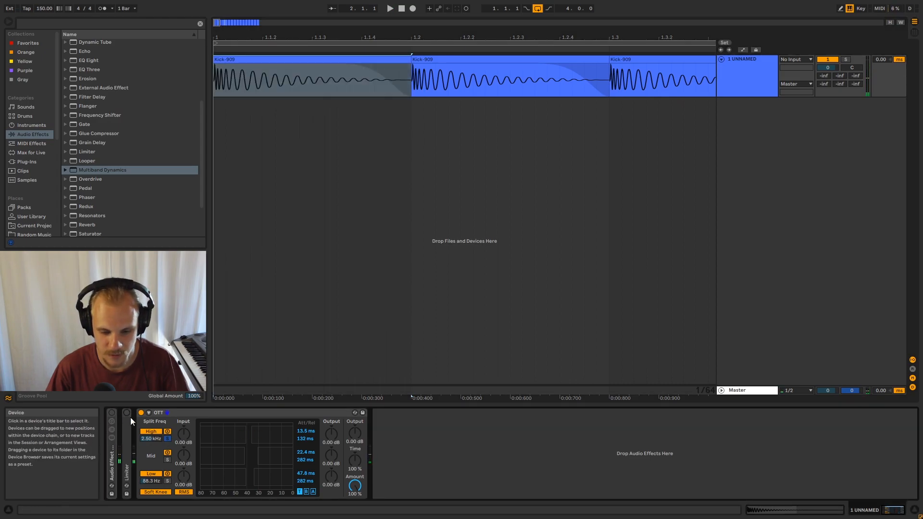
Play the kick from the start and audition the Multiband Dynamics bands one by one in solo, leaving no band soloed
{"action": "left_click", "coordinate": [217, 81]}
{"action": "left_click", "coordinate": [214, 84]}
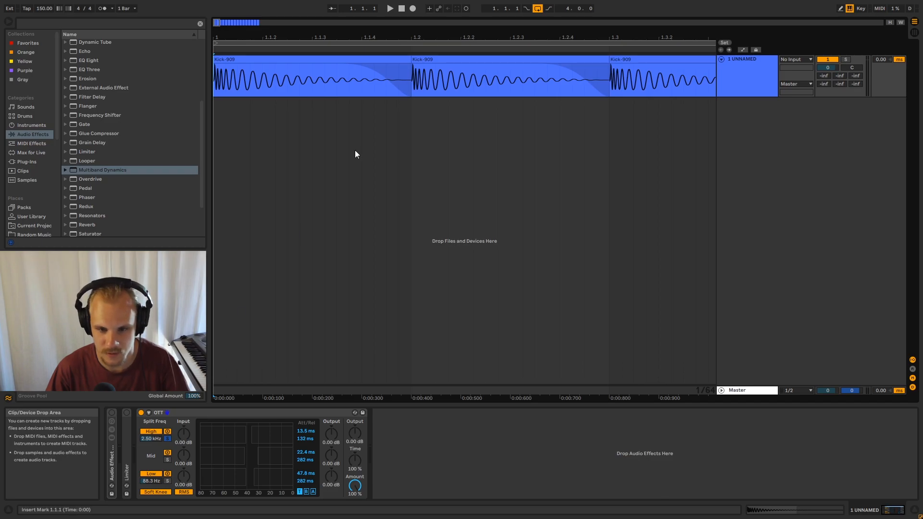
{"action": "key", "text": "space"}
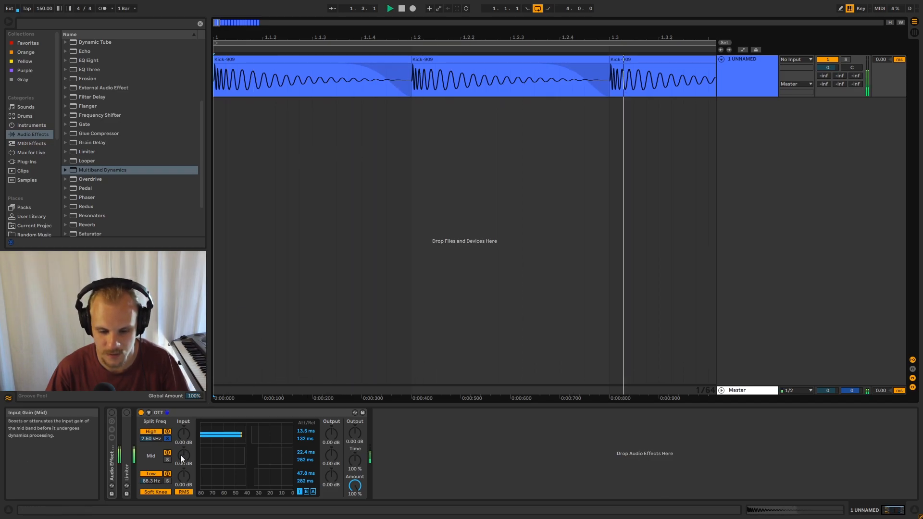
{"action": "left_click", "coordinate": [168, 460]}
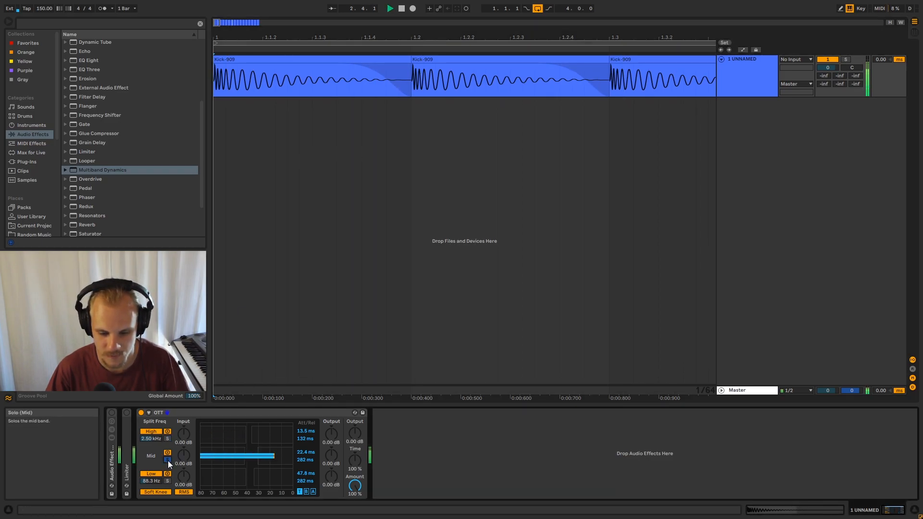
{"action": "left_click", "coordinate": [169, 481]}
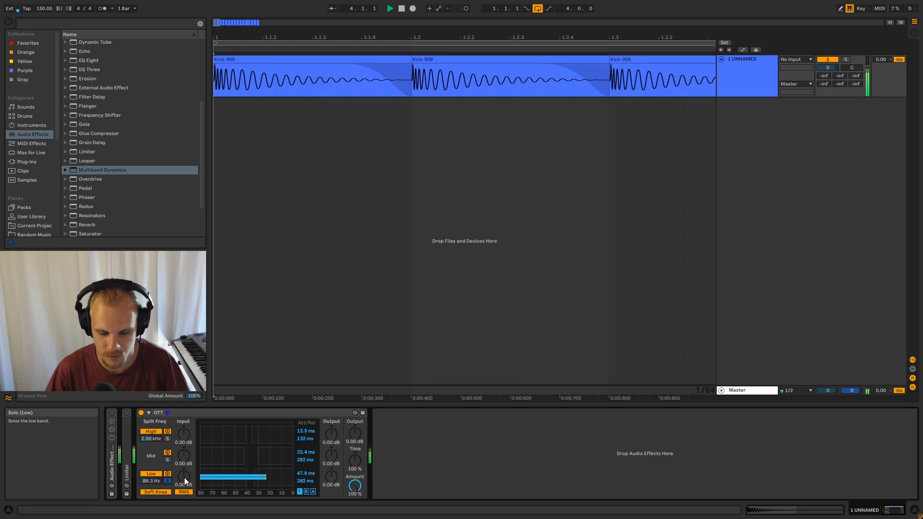
{"action": "left_click", "coordinate": [168, 481]}
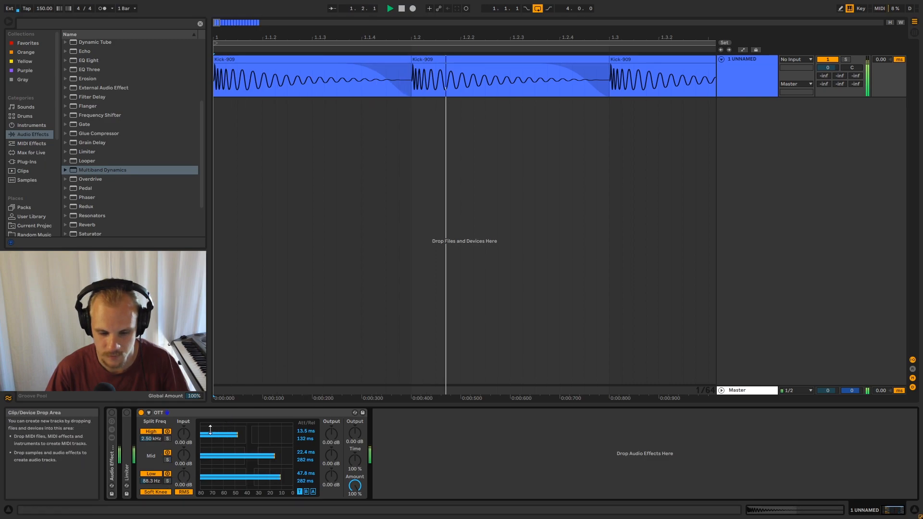
{"action": "left_click", "coordinate": [167, 480]}
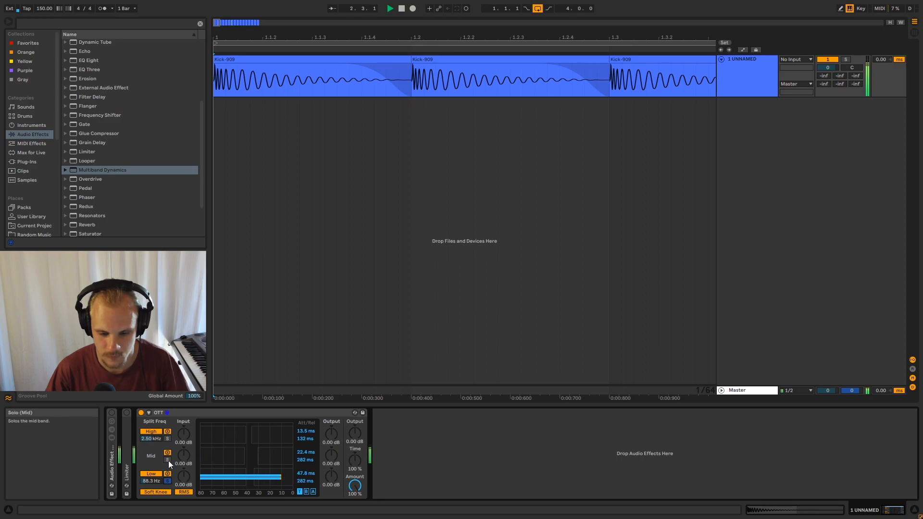
{"action": "left_click", "coordinate": [167, 459]}
{"action": "left_click", "coordinate": [168, 438]}
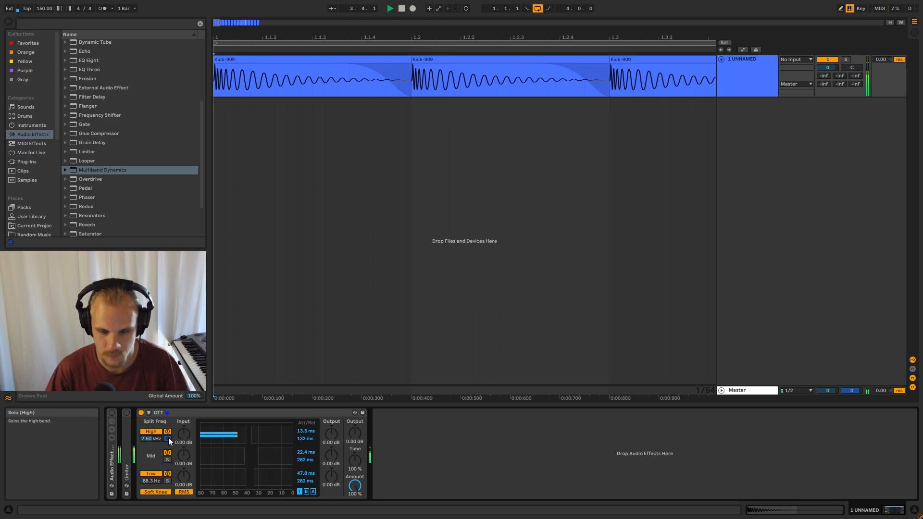
{"action": "left_click", "coordinate": [168, 438]}
{"action": "key", "text": "space"}
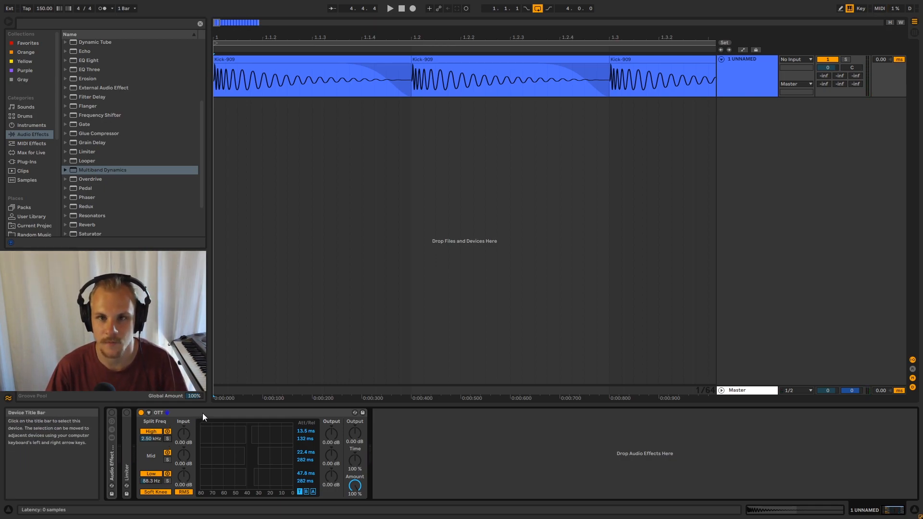
Group the Multiband Dynamics device into a new Audio Effect Rack and show the rack's chain list
{"action": "left_click", "coordinate": [202, 413]}
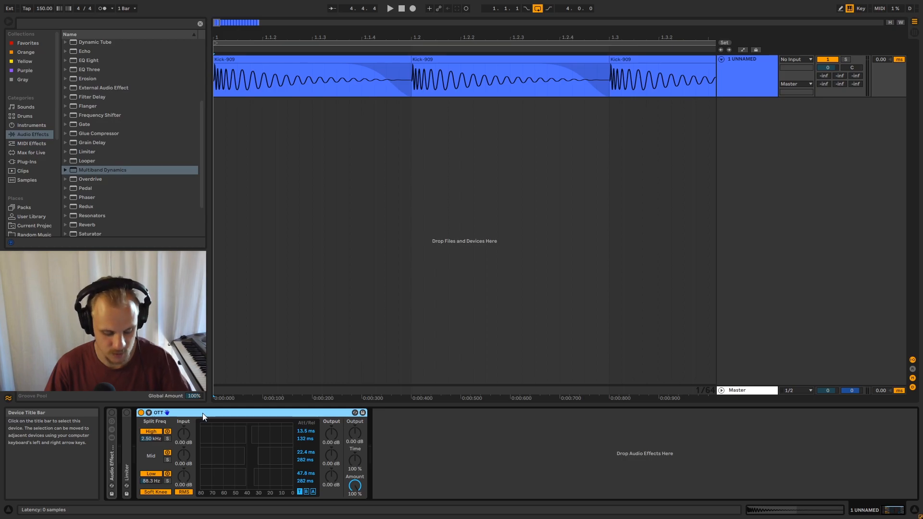
{"action": "key", "text": "ctrl+g"}
{"action": "left_click", "coordinate": [145, 428]}
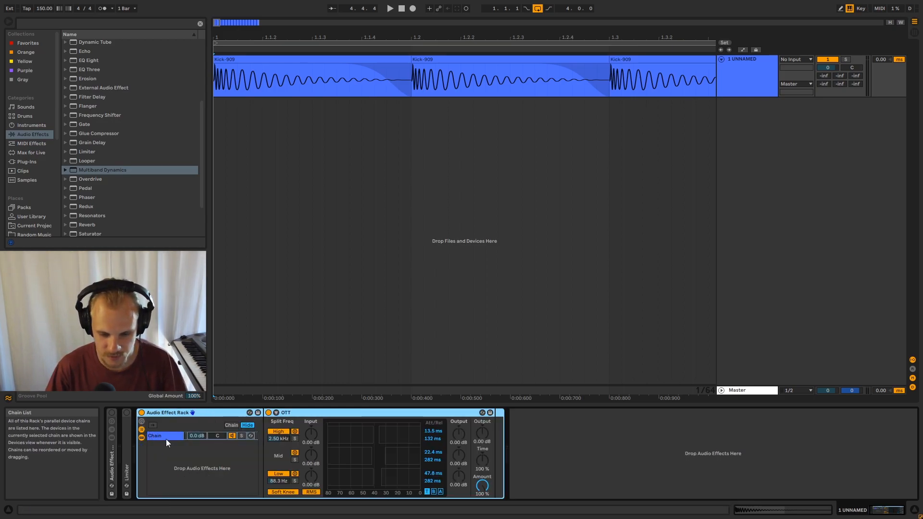
Duplicate the new rack's chain twice to make three parallel chains
{"action": "left_click", "coordinate": [164, 437]}
{"action": "key", "text": "ctrl+d"}
{"action": "key", "text": "ctrl+d"}
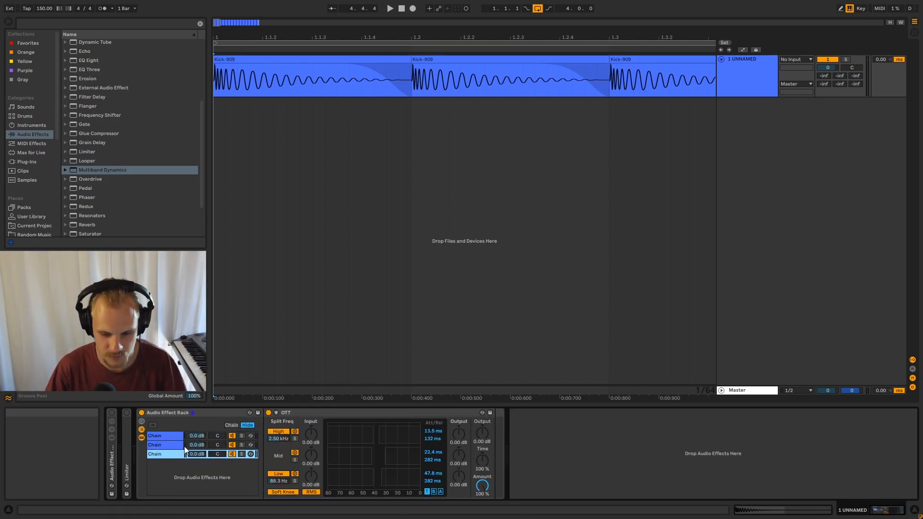
Solo the high band in the first chain, the mid band in the second and the low band in the third
{"action": "left_click", "coordinate": [164, 437]}
{"action": "left_click", "coordinate": [293, 439]}
{"action": "left_click", "coordinate": [166, 443]}
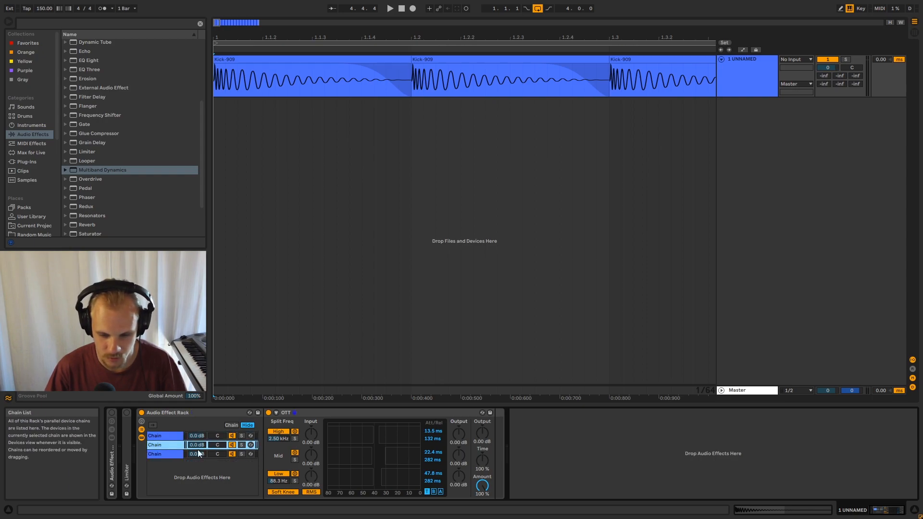
{"action": "left_click", "coordinate": [182, 454]}
{"action": "left_click", "coordinate": [295, 480]}
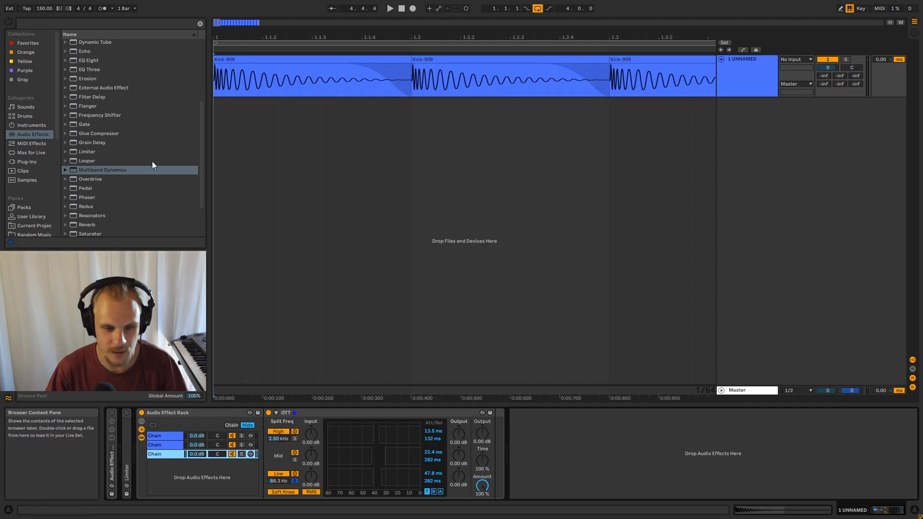
Turn off and fold the new rack, and reactivate the original Audio Effect Rack and the Limiter with the original rack expanded
{"action": "scroll", "coordinate": [119, 196], "scroll_direction": "down", "scroll_amount": 1}
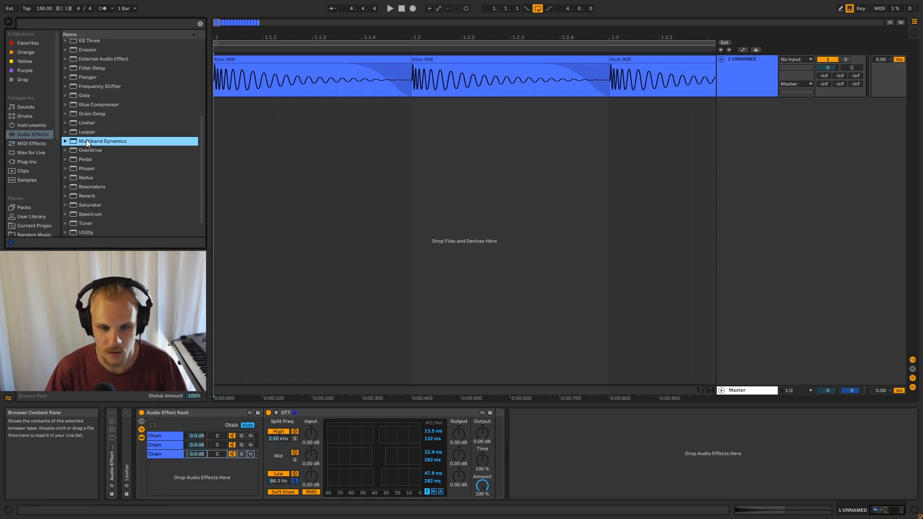
{"action": "left_click", "coordinate": [146, 411]}
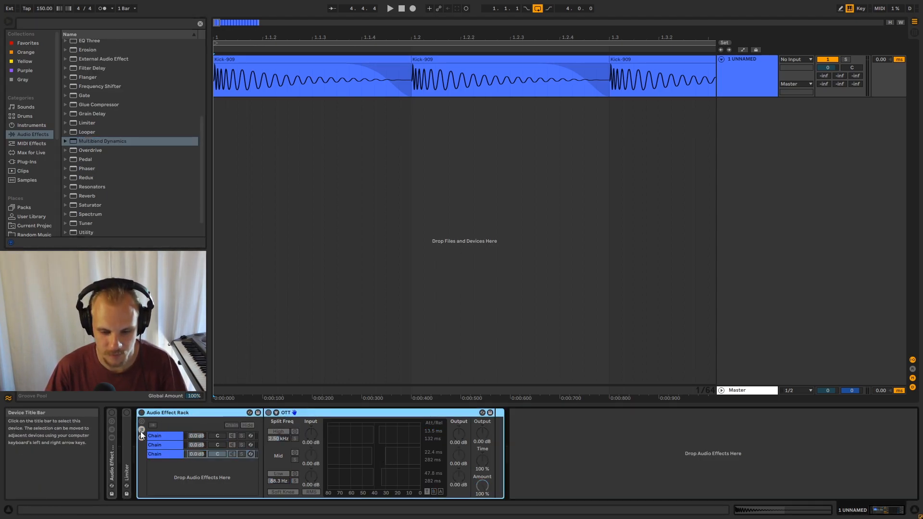
{"action": "double_click", "coordinate": [180, 413]}
{"action": "double_click", "coordinate": [126, 431]}
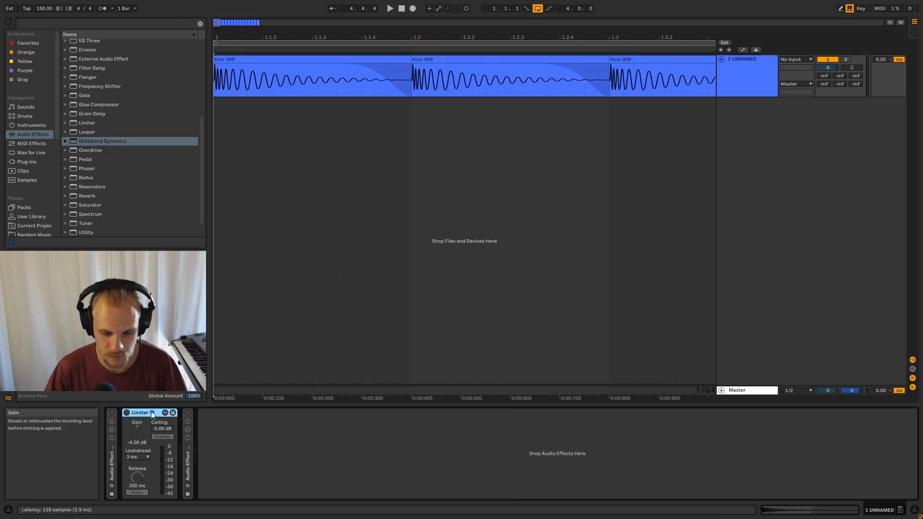
{"action": "double_click", "coordinate": [114, 414]}
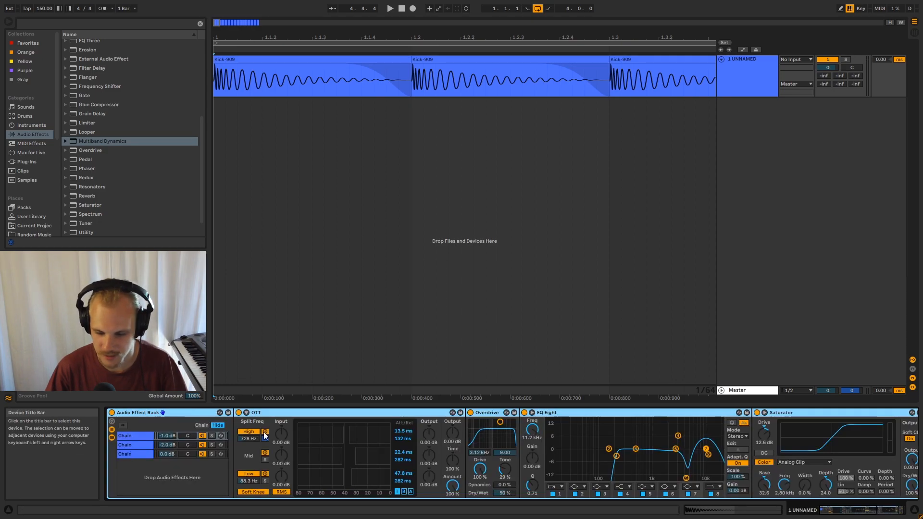
Play the first kick clip through the original rack and audition its three chains one by one in solo, leaving none soloed
{"action": "left_click", "coordinate": [131, 436]}
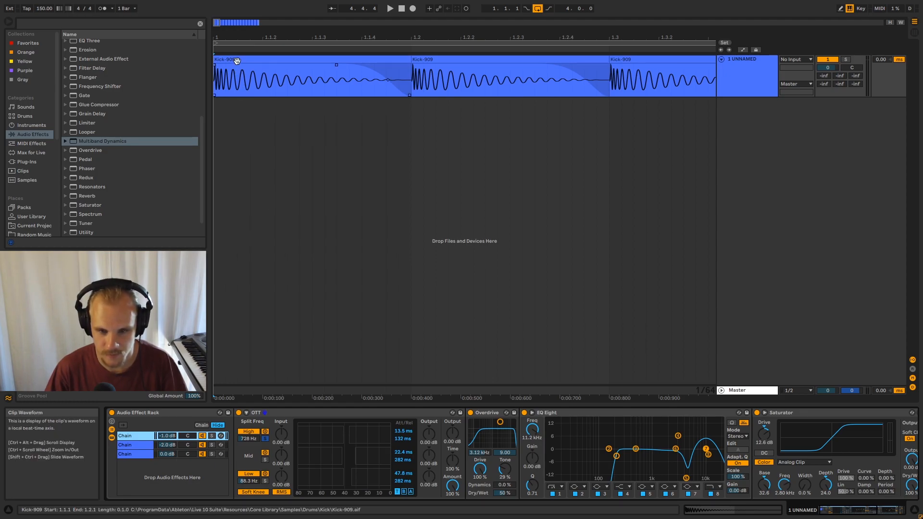
{"action": "left_click", "coordinate": [243, 87]}
{"action": "key", "text": "space"}
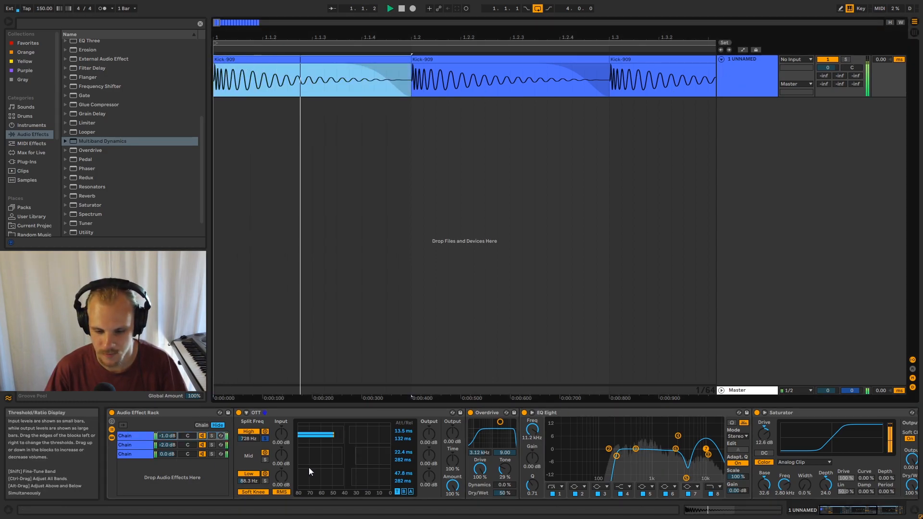
{"action": "left_click", "coordinate": [211, 436]}
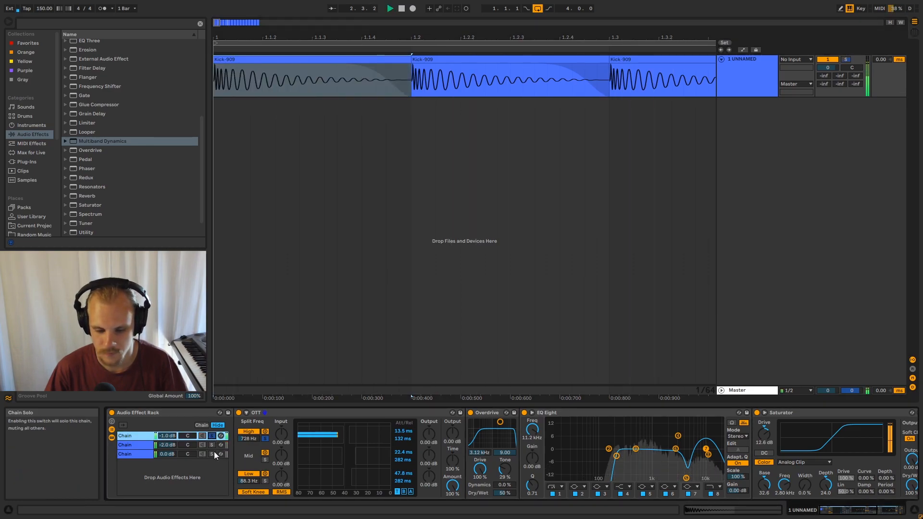
{"action": "key", "text": "space"}
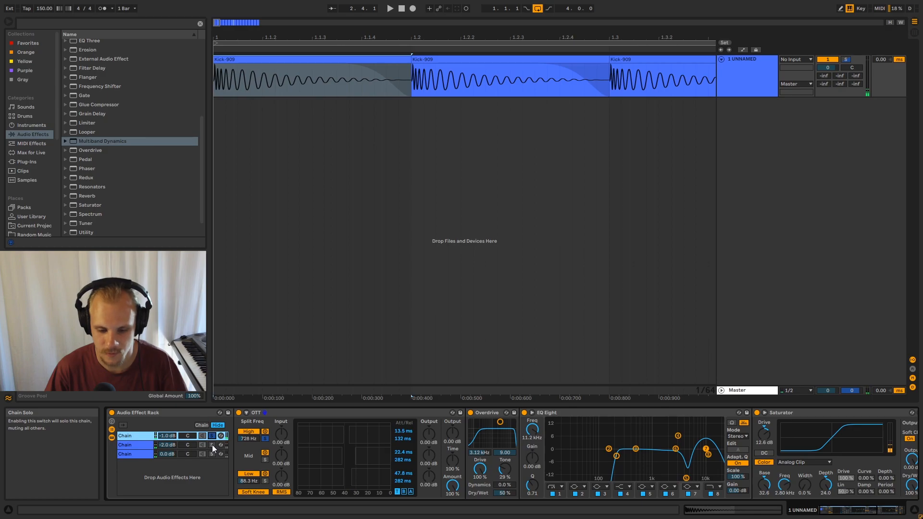
{"action": "left_click", "coordinate": [211, 445]}
{"action": "key", "text": "space"}
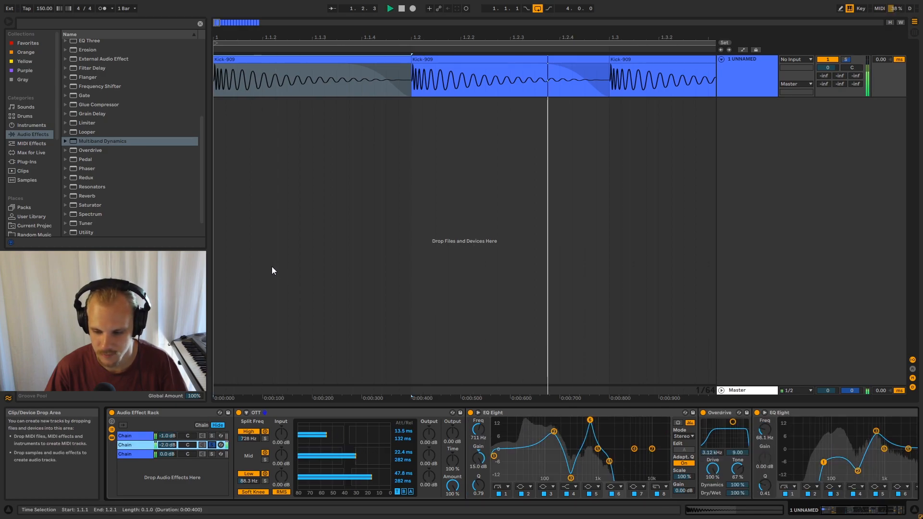
{"action": "key", "text": "space"}
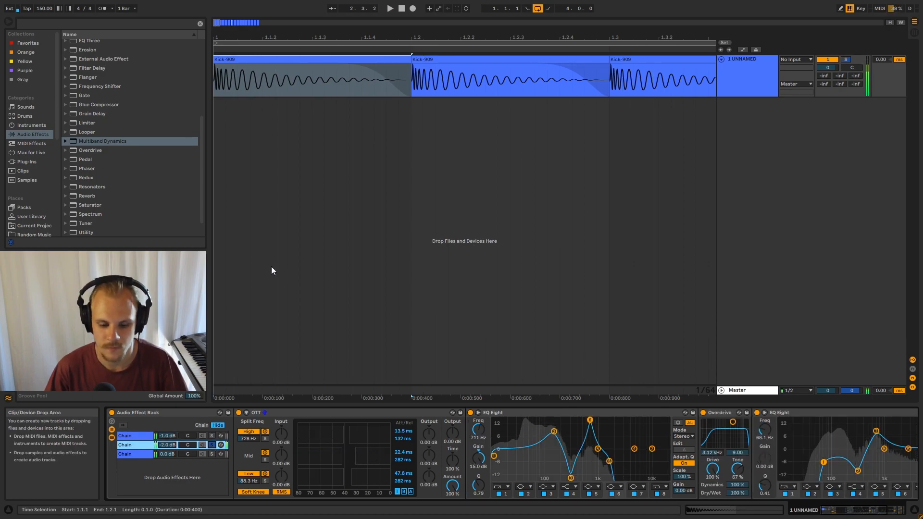
{"action": "left_click", "coordinate": [212, 453]}
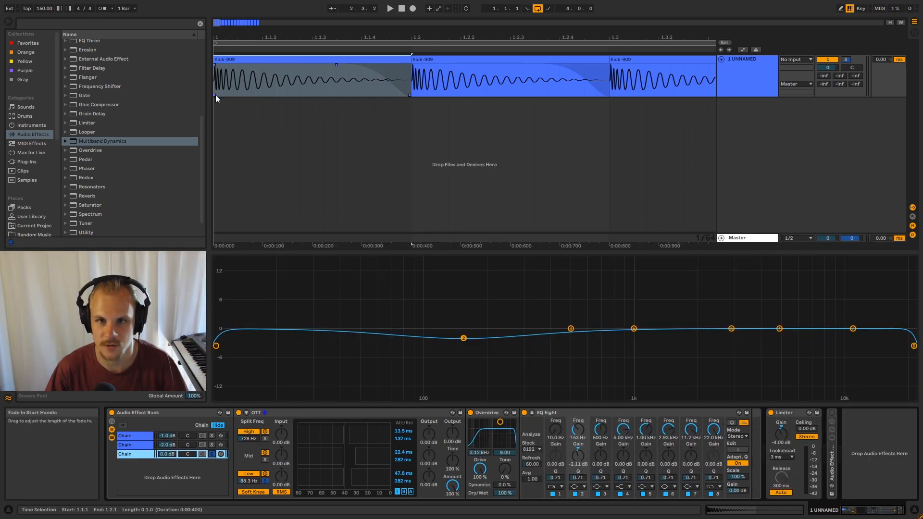
{"action": "key", "text": "space"}
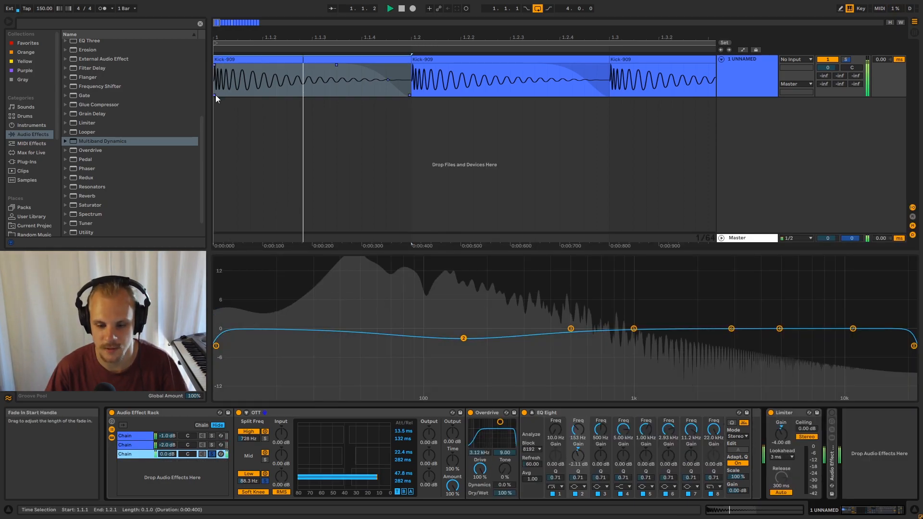
{"action": "left_click", "coordinate": [212, 454]}
{"action": "key", "text": "space"}
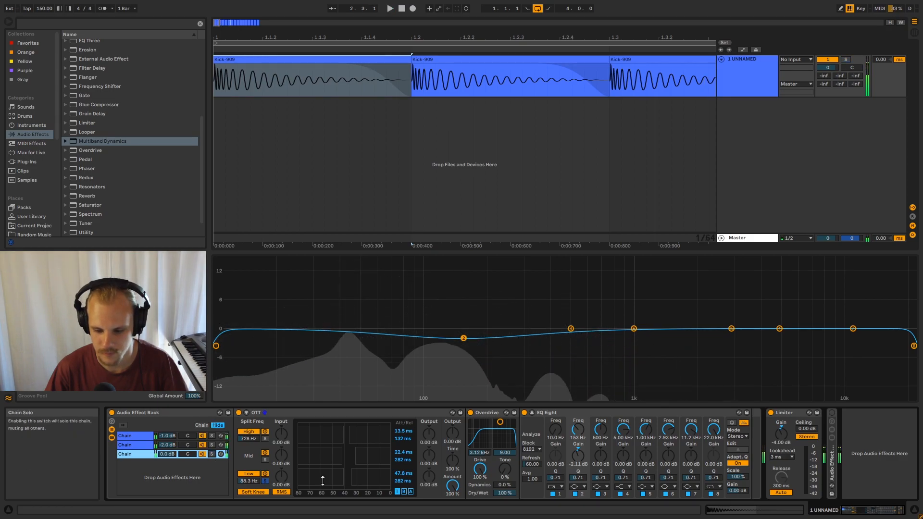
Examine the effect devices in each of the original rack's three chains, ending at the third chain's Overdrive
{"action": "left_click", "coordinate": [136, 435]}
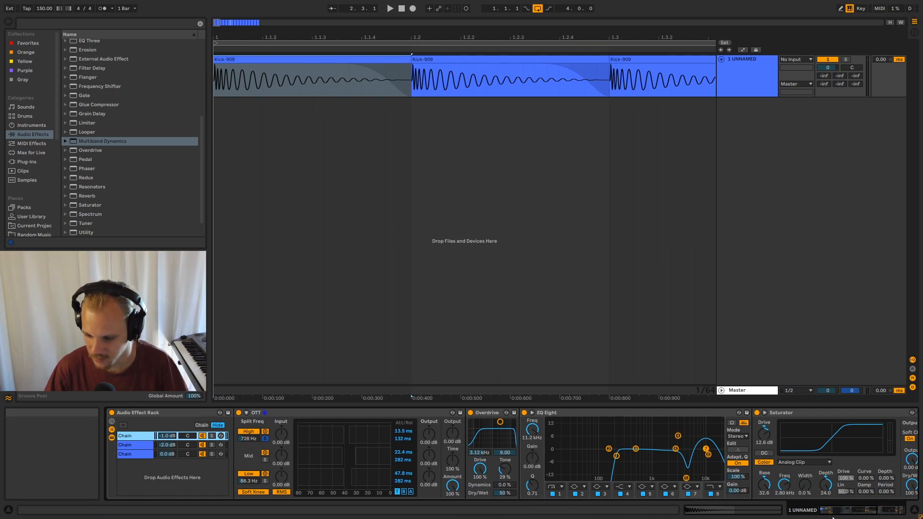
{"action": "mouse_move", "coordinate": [820, 518]}
{"action": "left_mouse_down"}
{"action": "mouse_move", "coordinate": [881, 515]}
{"action": "mouse_move", "coordinate": [815, 513]}
{"action": "left_mouse_up"}
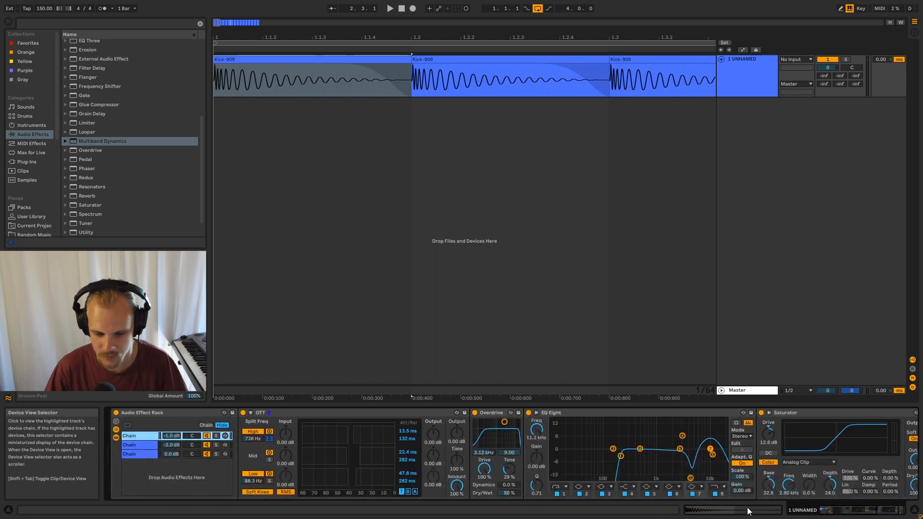
{"action": "left_click", "coordinate": [135, 446]}
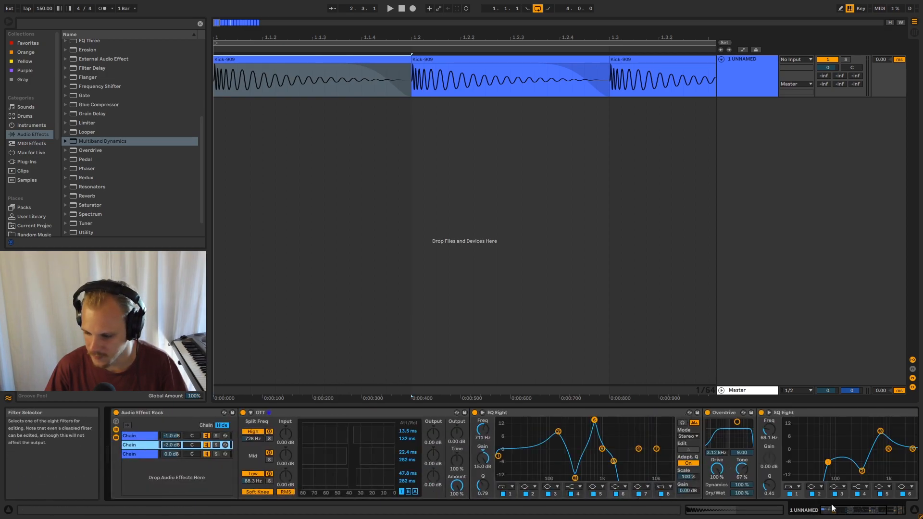
{"action": "mouse_move", "coordinate": [840, 508]}
{"action": "left_mouse_down"}
{"action": "mouse_move", "coordinate": [863, 512]}
{"action": "mouse_move", "coordinate": [825, 511]}
{"action": "left_mouse_up"}
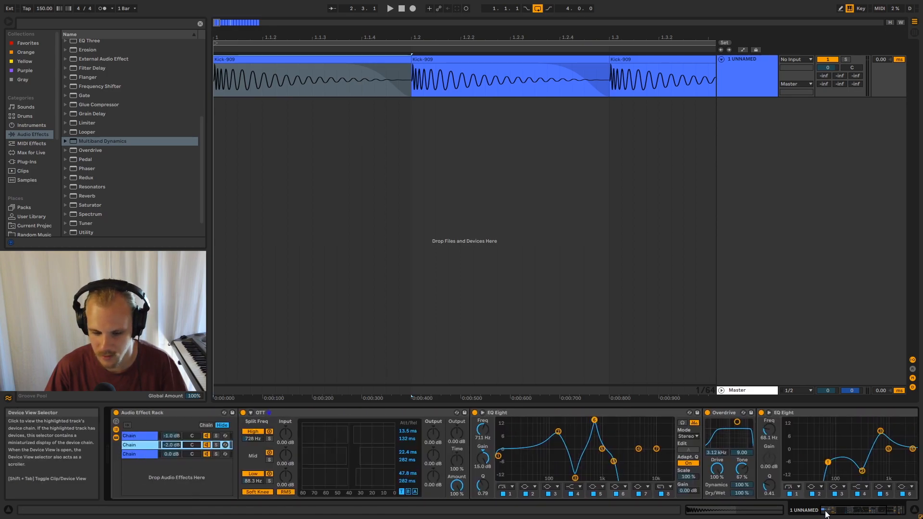
{"action": "left_click", "coordinate": [143, 456]}
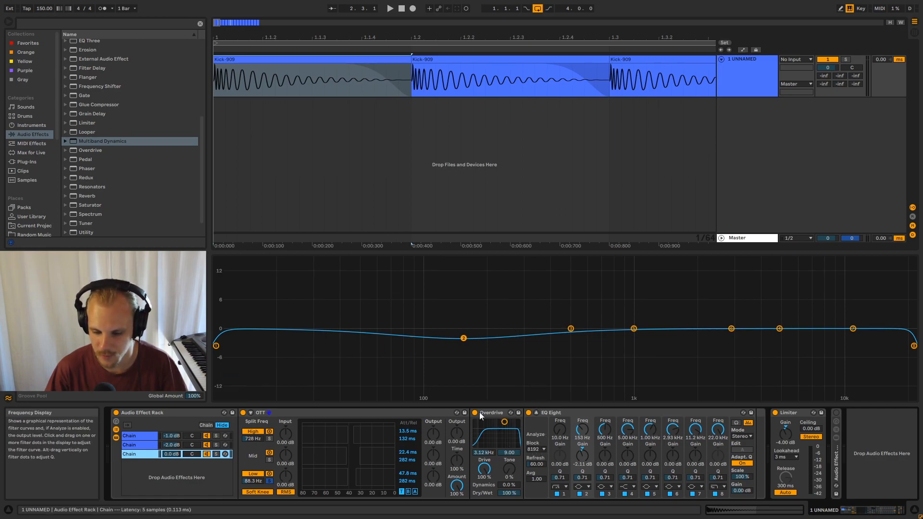
{"action": "left_click", "coordinate": [500, 413]}
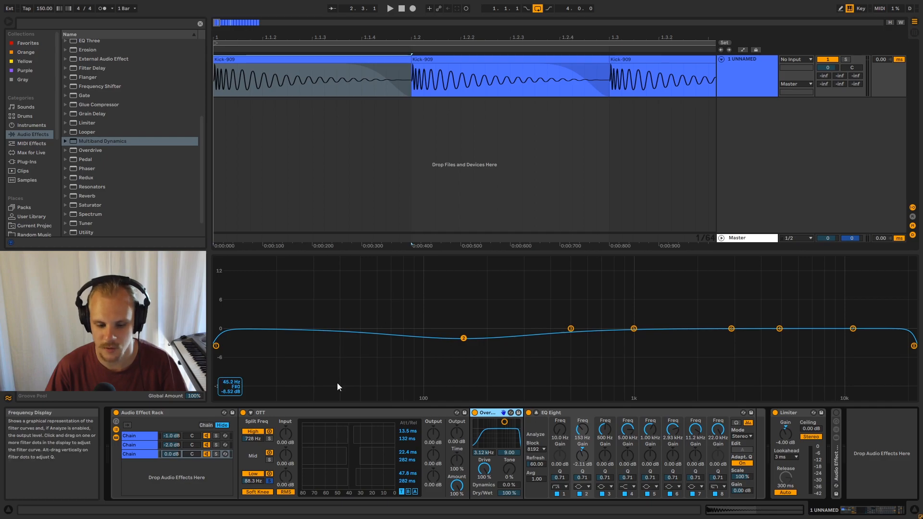
Fold the original rack and the Limiter, and add an Overdrive at the end of the track's device chain
{"action": "double_click", "coordinate": [173, 409]}
{"action": "double_click", "coordinate": [171, 409]}
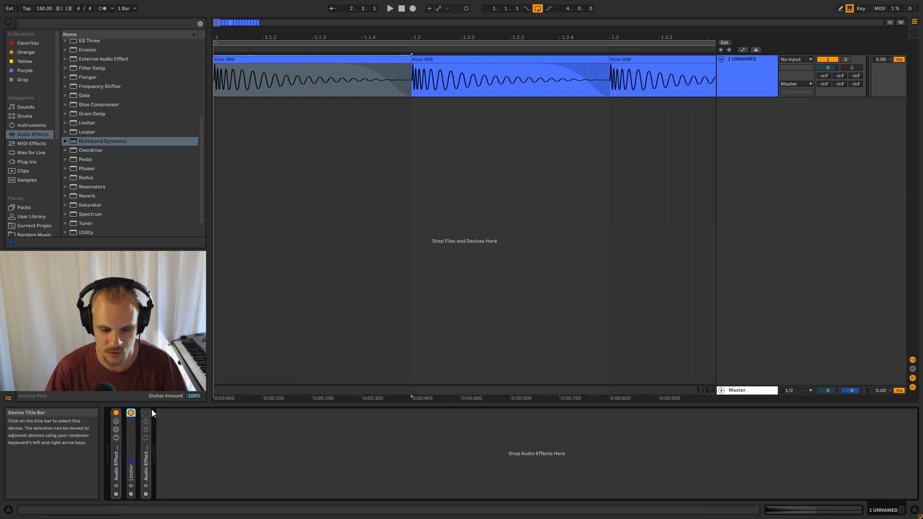
{"action": "left_click_drag", "start_coordinate": [90, 150], "coordinate": [208, 451]}
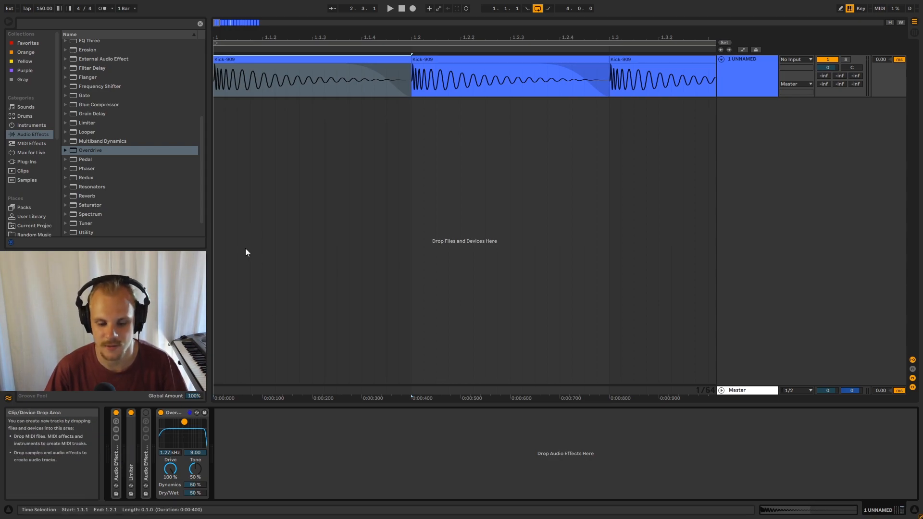
{"action": "left_click", "coordinate": [173, 413]}
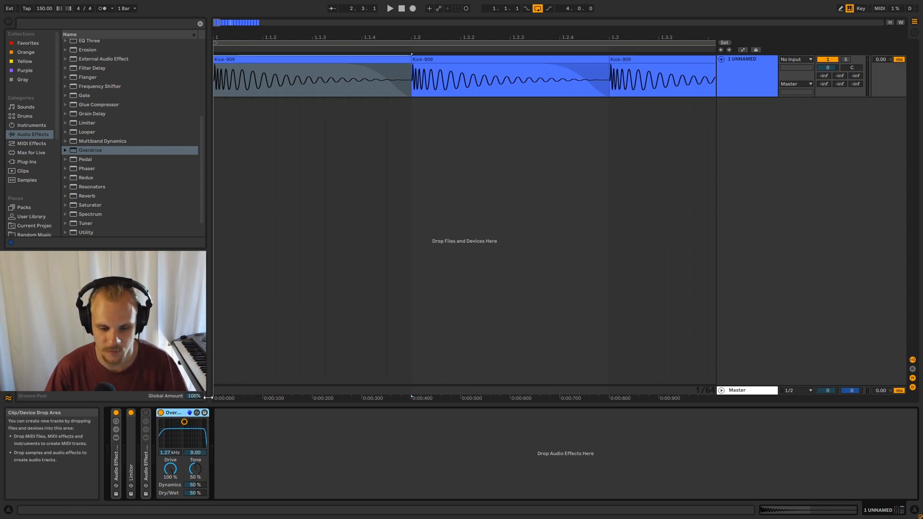
Turn off the original rack and the Limiter, and play the kick through the new Overdrive alone
{"action": "left_click", "coordinate": [116, 412]}
{"action": "left_click", "coordinate": [131, 412]}
{"action": "key", "text": "space"}
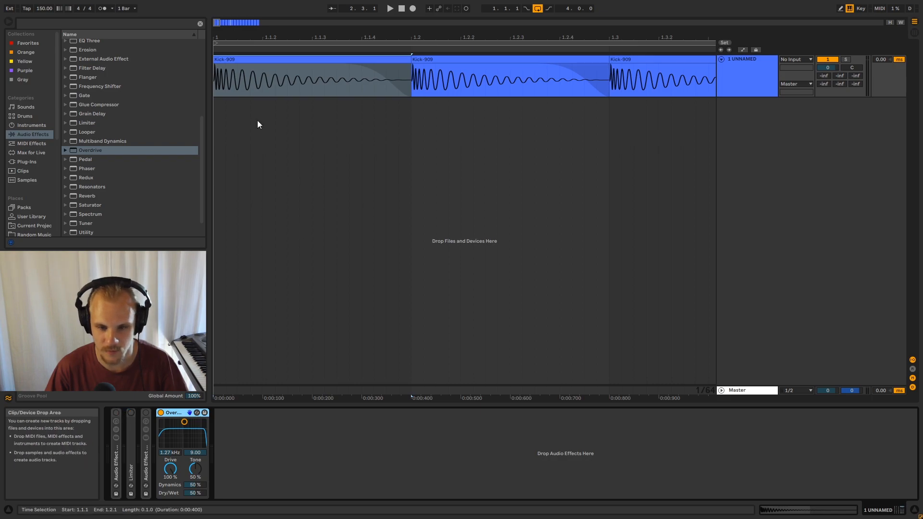
Turn off the new Overdrive, reactivate the original rack and the Limiter, and play the kick for comparison
{"action": "left_click", "coordinate": [160, 412]}
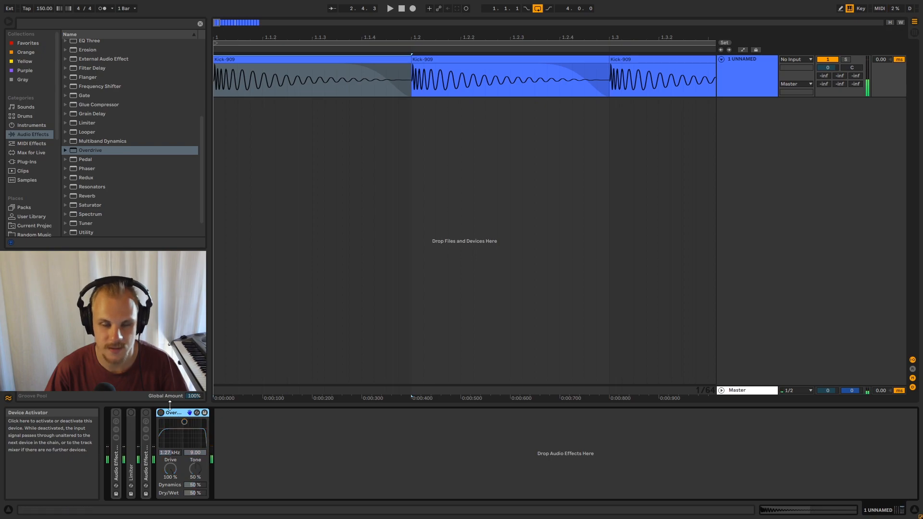
{"action": "left_click", "coordinate": [116, 411]}
{"action": "left_click", "coordinate": [130, 412]}
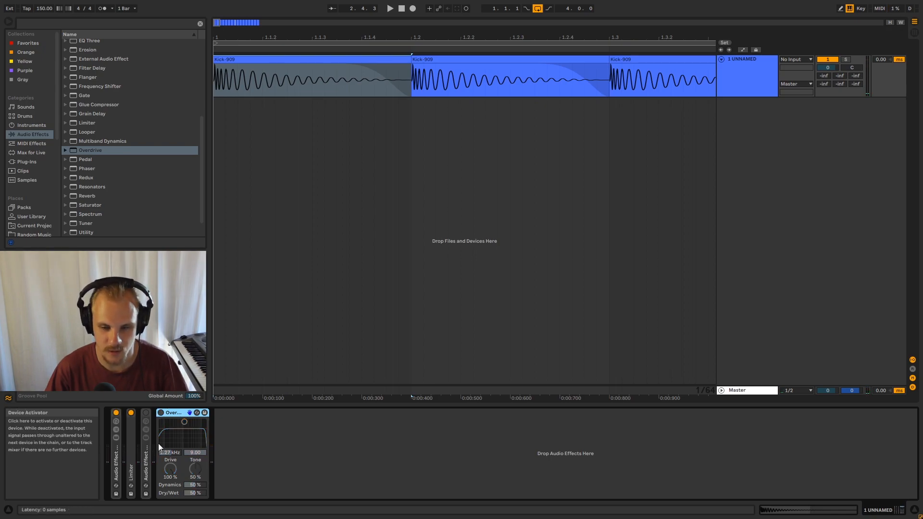
{"action": "key", "text": "space"}
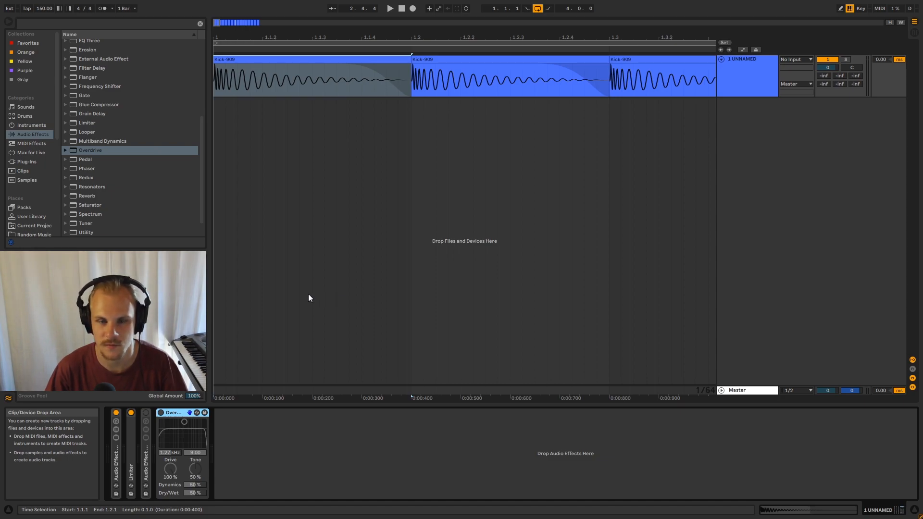
Audition the kick with the Overdrive and Saturator in the original rack's first chain bypassed, and turn both on again
{"action": "double_click", "coordinate": [117, 468]}
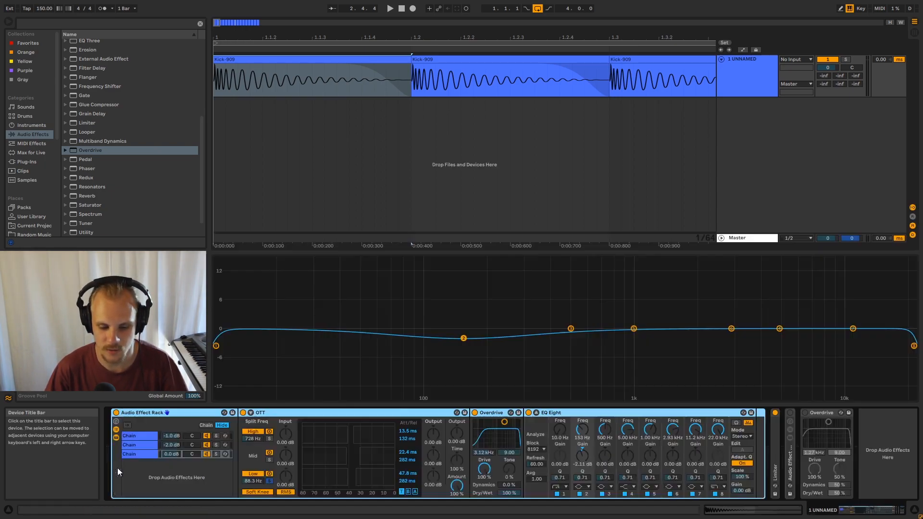
{"action": "left_click", "coordinate": [154, 436]}
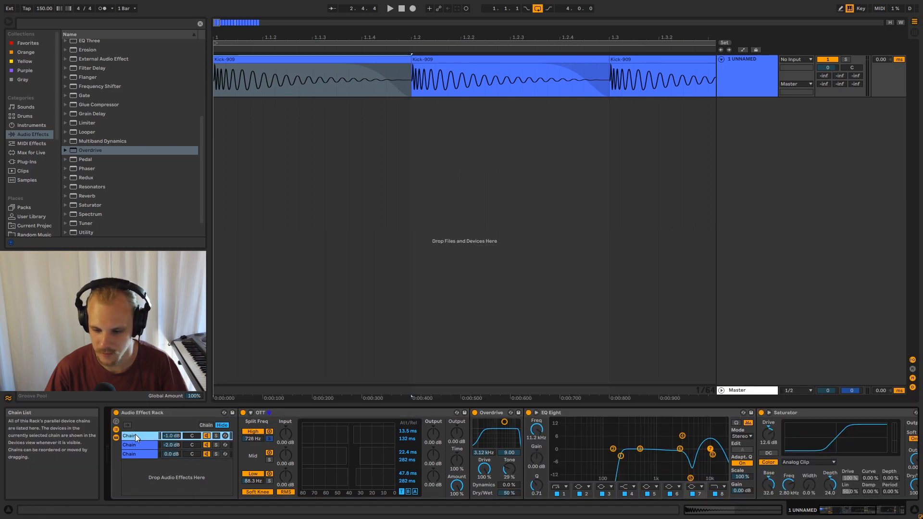
{"action": "left_click", "coordinate": [474, 412]}
{"action": "left_click", "coordinate": [761, 413]}
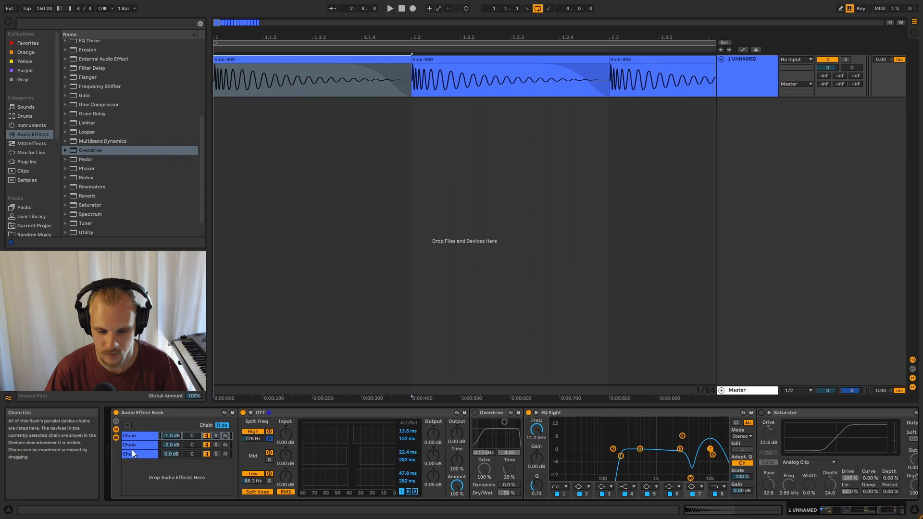
{"action": "key", "text": "space"}
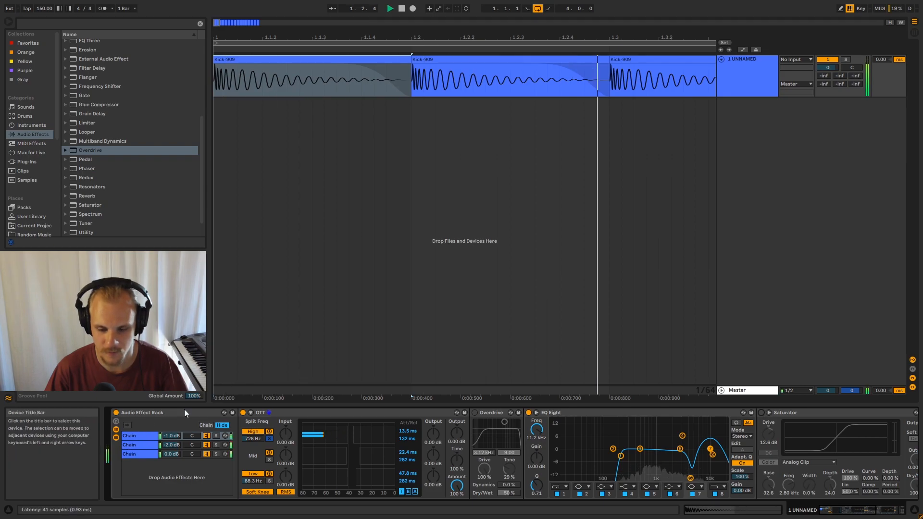
{"action": "key", "text": "space"}
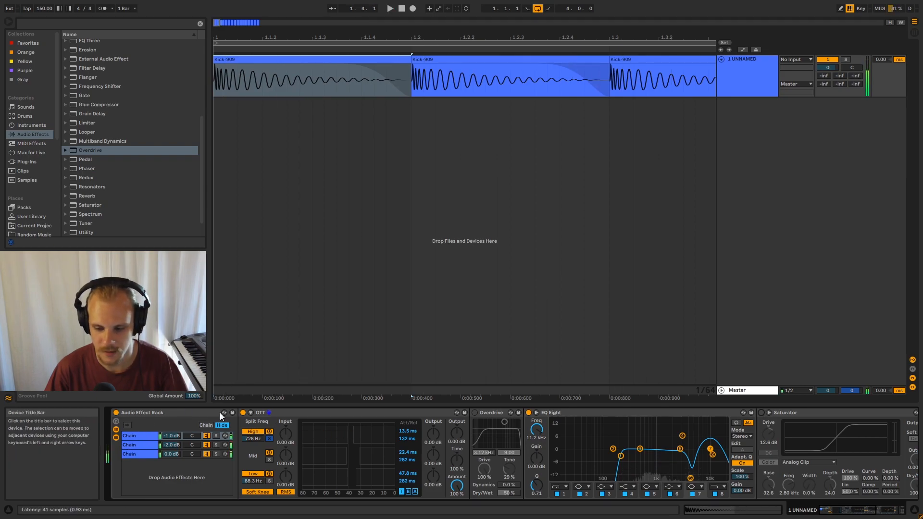
{"action": "left_click", "coordinate": [474, 414]}
{"action": "left_click", "coordinate": [761, 412]}
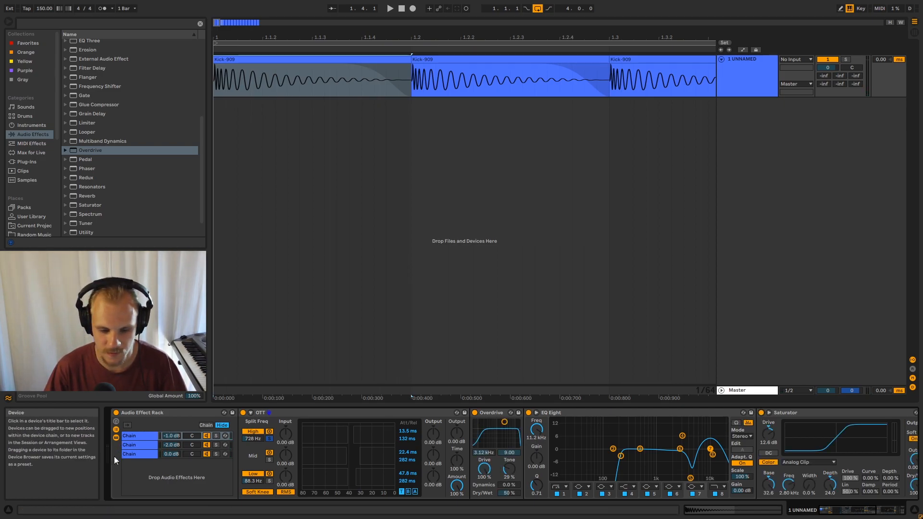
Fold the original Audio Effect Rack and turn off both the rack and the Limiter
{"action": "double_click", "coordinate": [155, 412]}
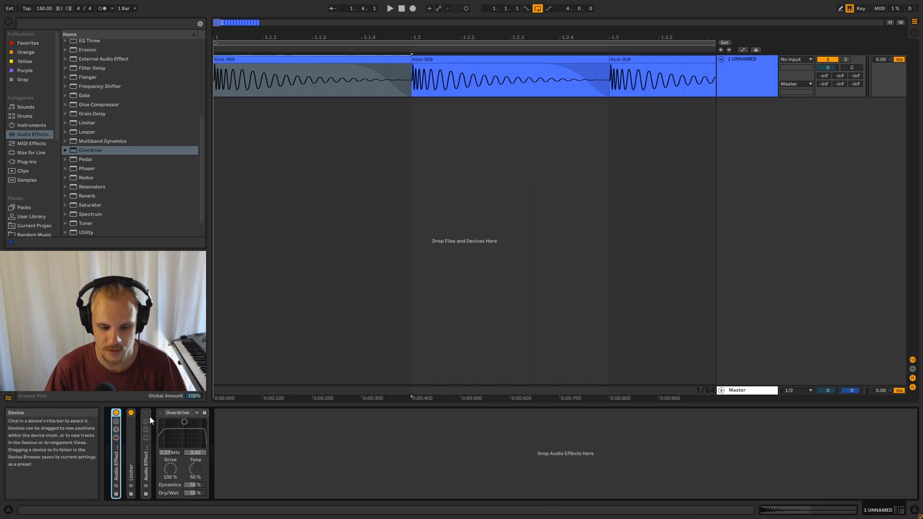
{"action": "left_click", "coordinate": [116, 413]}
{"action": "left_click", "coordinate": [130, 413]}
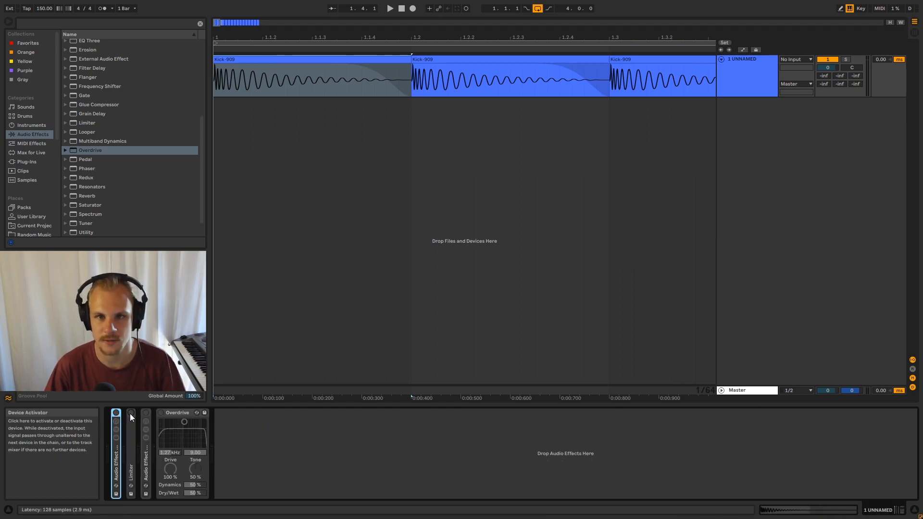